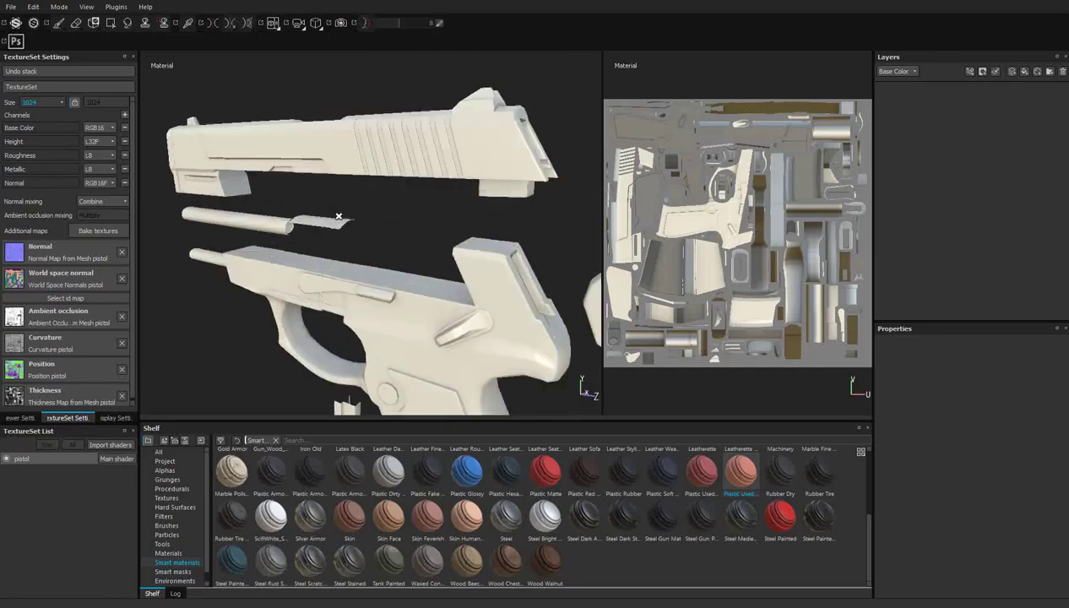
Apply the Plastic Used Up Shiny smart material to the pistol and add an empty Fill layer 1.
mouse_move(780, 468)
left_mouse_down()
mouse_move(836, 429)
mouse_move(963, 127)
left_mouse_up()
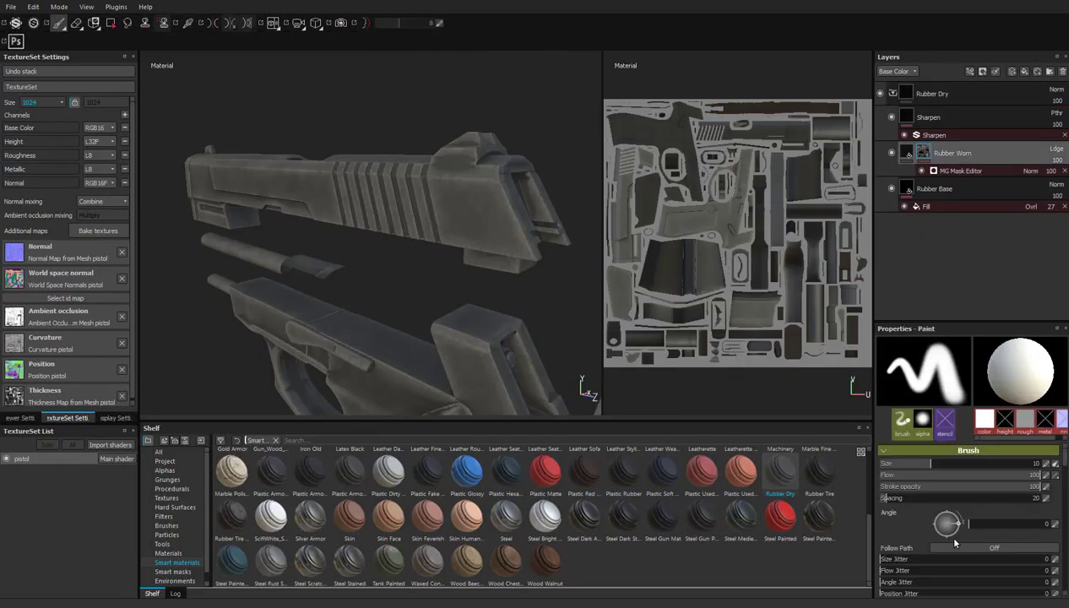
left_click(962, 171)
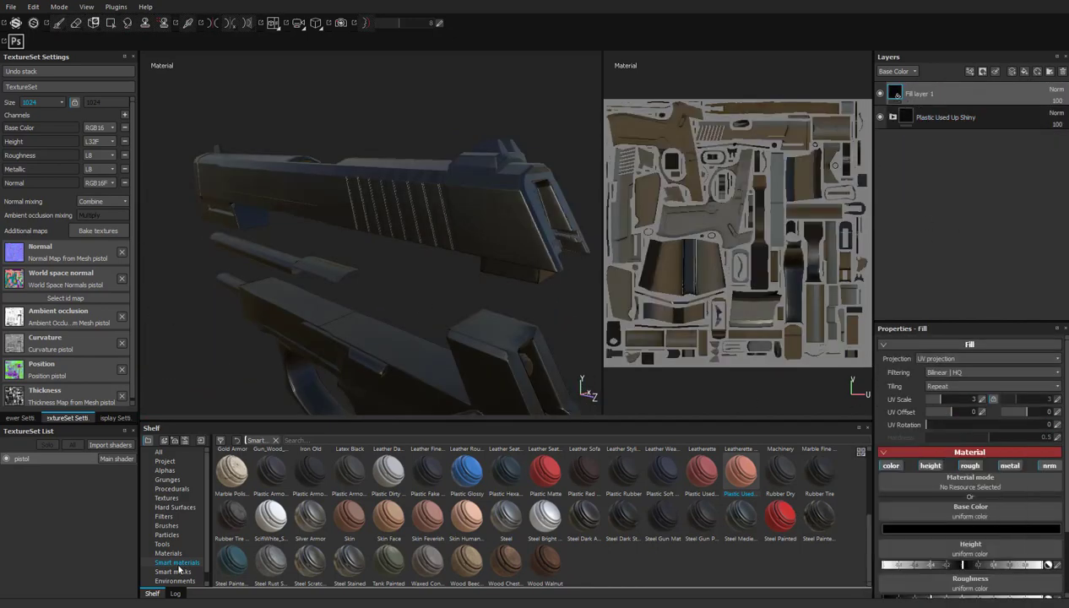
Put an MG Dirt smart mask on Fill layer 1 and add Fill layer 2 above it.
left_click_drag(467, 511, 898, 153)
key("1")
left_click_drag(477, 251, 419, 281, "alt")
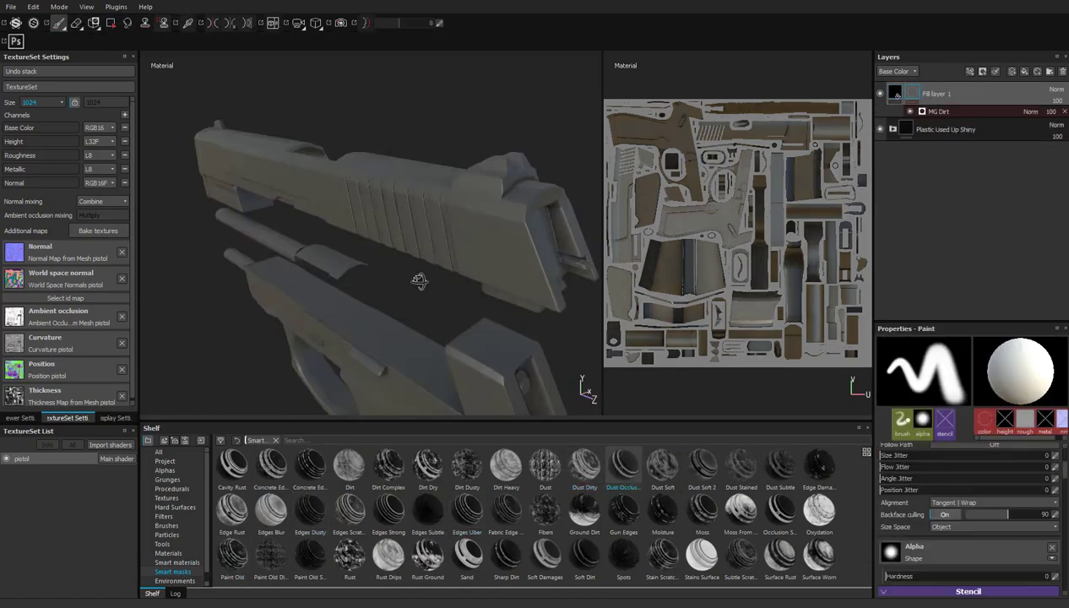
left_click(931, 114)
left_click_drag(473, 253, 390, 263, "alt")
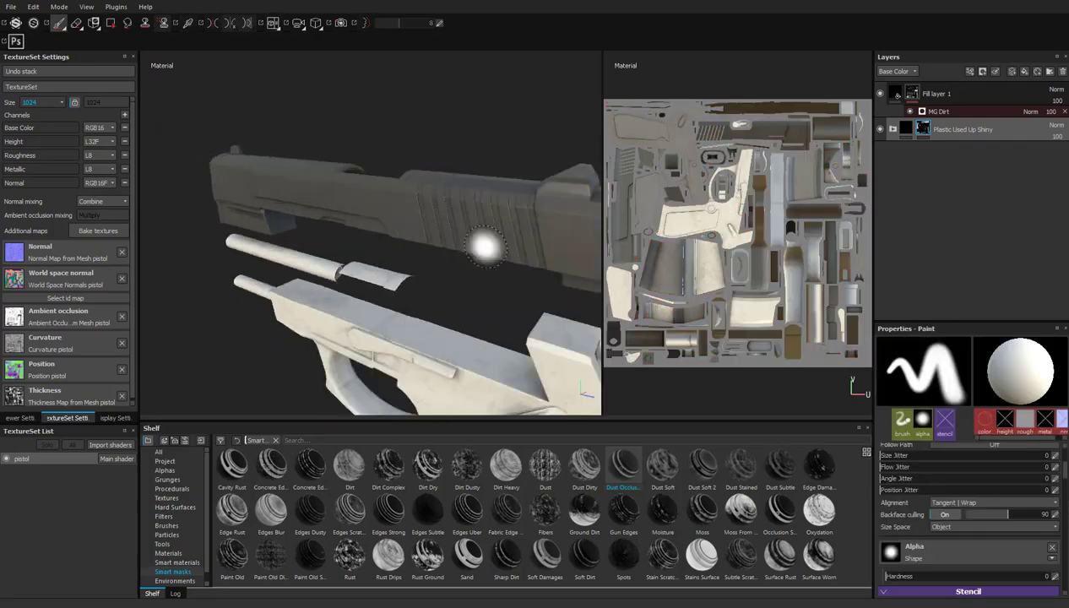
left_click(907, 191)
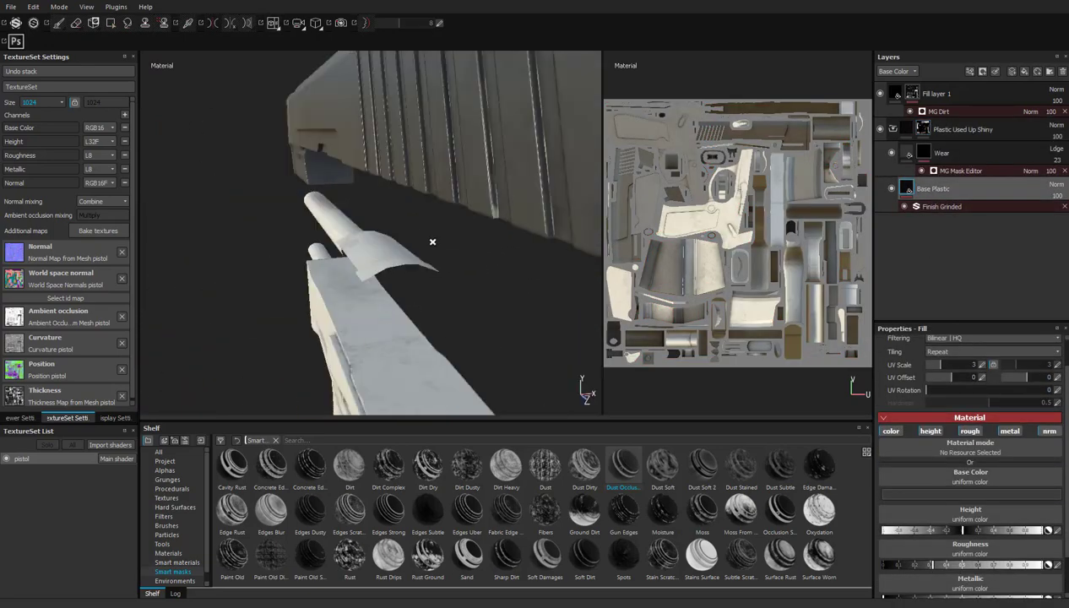
left_click_drag(431, 241, 423, 209, "alt")
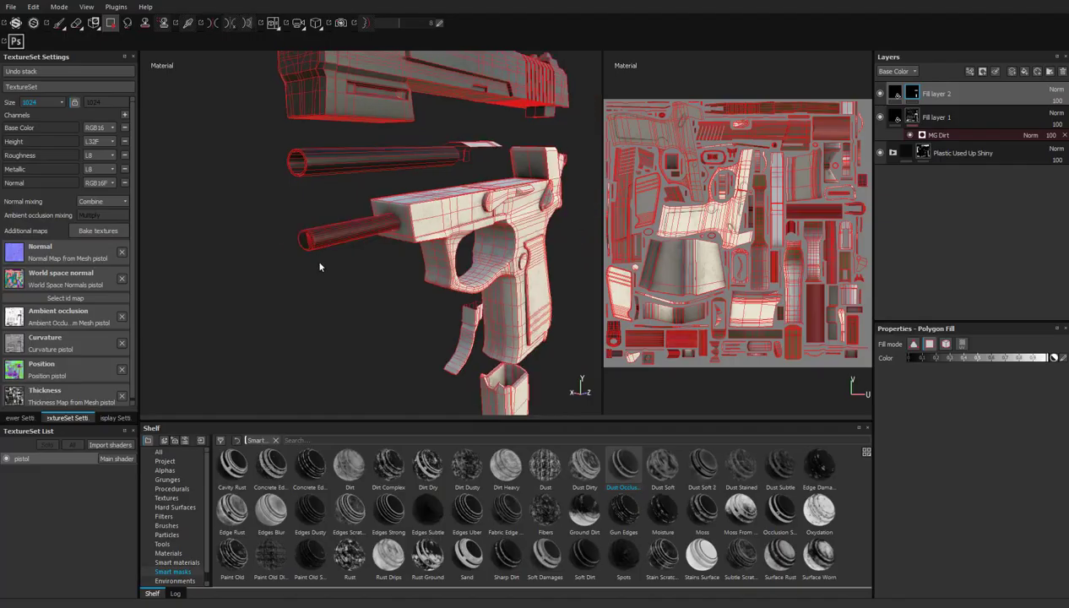
Add an Iron Raw material layer above Fill layer 1 for bare-iron barrel parts.
key("1")
left_click_drag(319, 267, 198, 263, "alt")
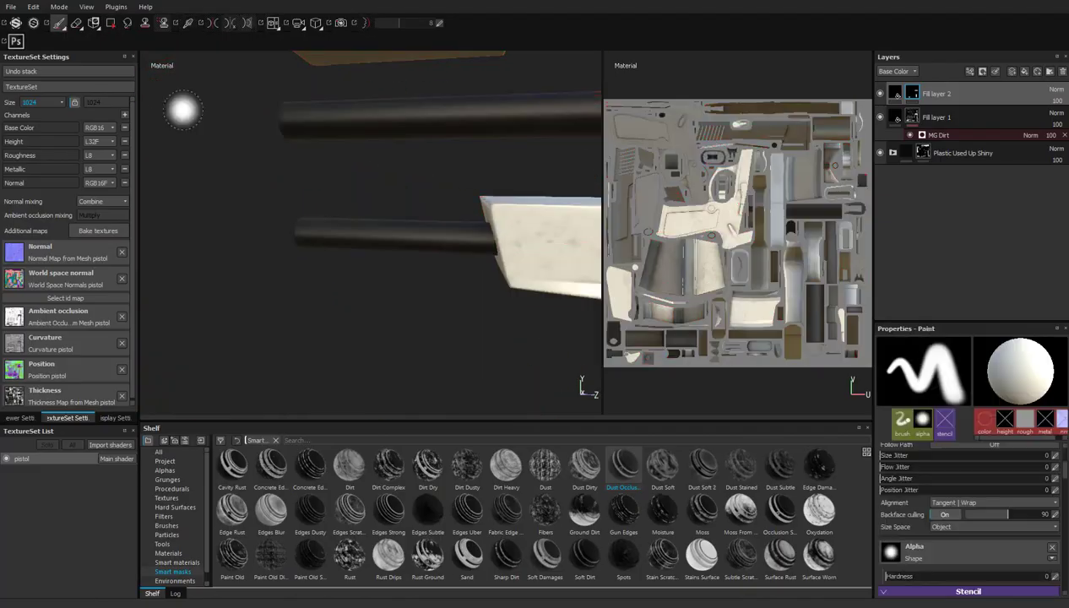
key("4")
mouse_move(370, 298)
left_mouse_down("alt")
mouse_move(389, 220)
mouse_move(453, 267)
mouse_move(422, 250)
mouse_move(508, 204)
mouse_move(425, 203)
mouse_move(530, 281)
mouse_move(432, 306)
mouse_move(306, 372)
left_mouse_up("alt")
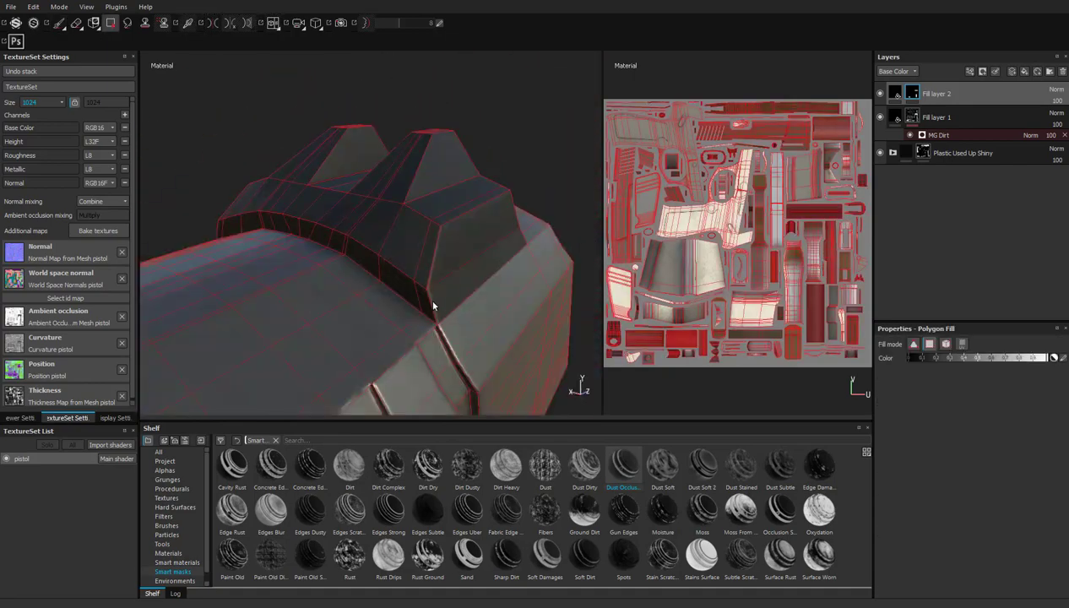
key("1")
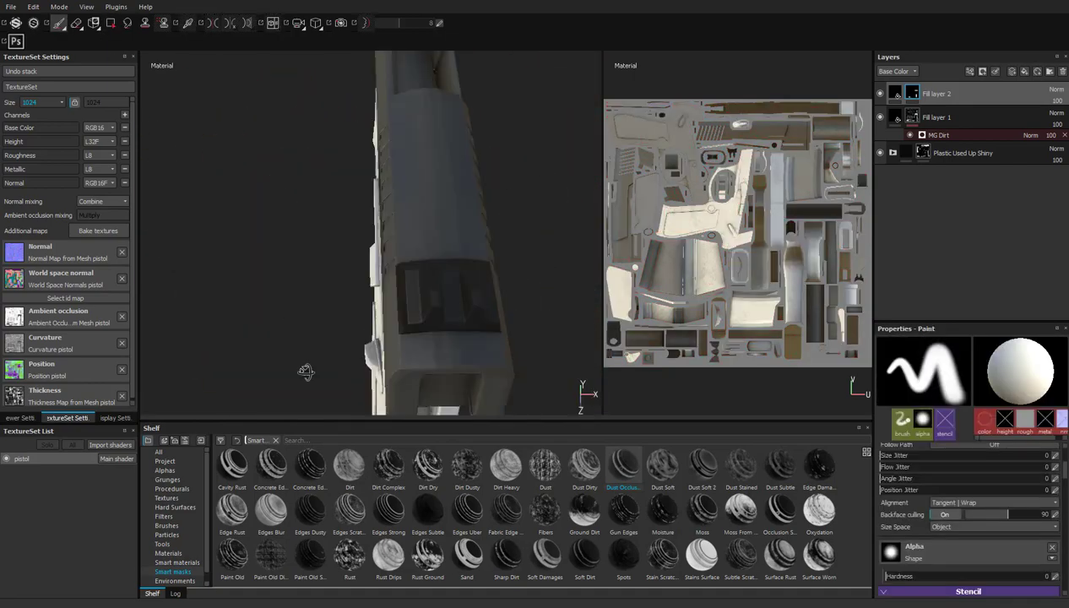
left_click_drag(211, 285, 237, 397, "alt")
left_click(168, 554)
Replace the Iron Raw material on the metal layer with Iron Rough.
left_click_drag(1006, 90, 1005, 106)
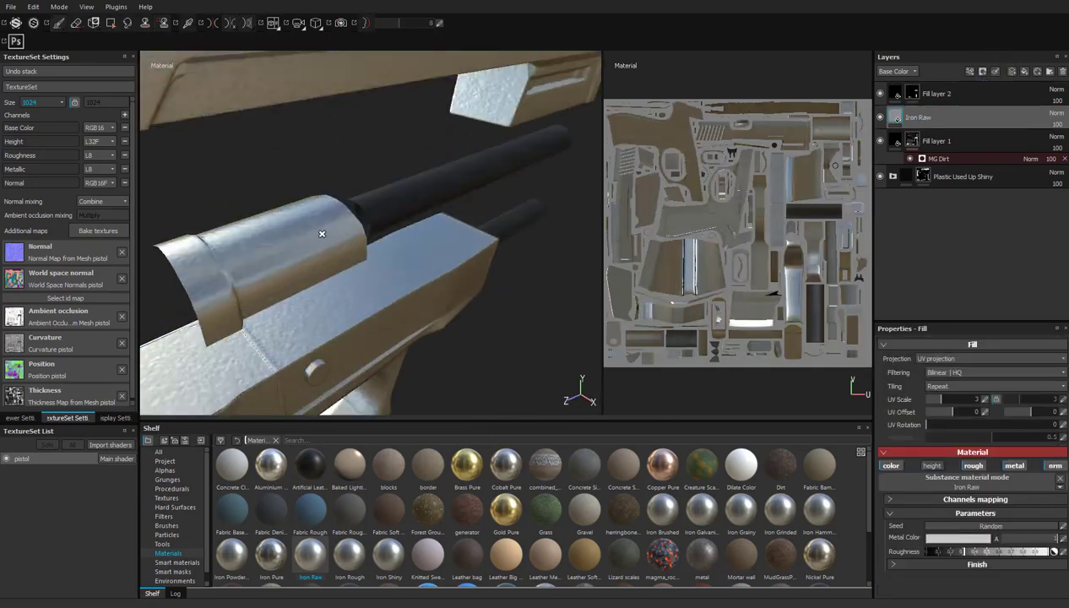
left_click_drag(322, 234, 226, 179, "alt")
left_click(1023, 459)
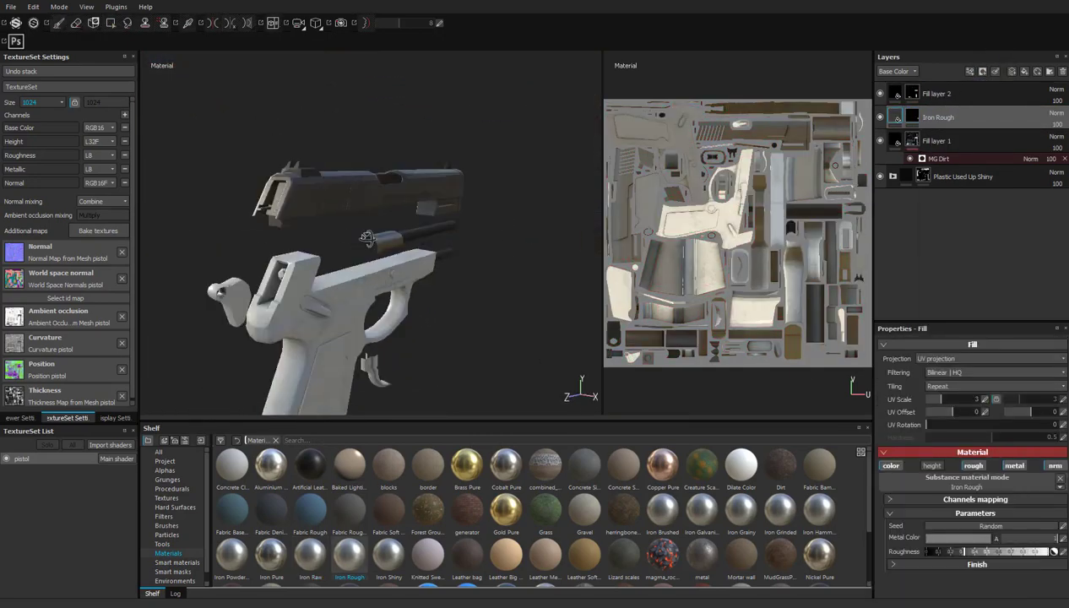
mouse_move(354, 254)
left_mouse_down("alt")
mouse_move(440, 237)
mouse_move(507, 254)
left_mouse_up("alt")
Duplicate the Plastic Used Up Shiny layer to create Plastic Used Up Shiny copy 1.
key("4")
left_click(880, 142)
left_click(929, 94)
key("1")
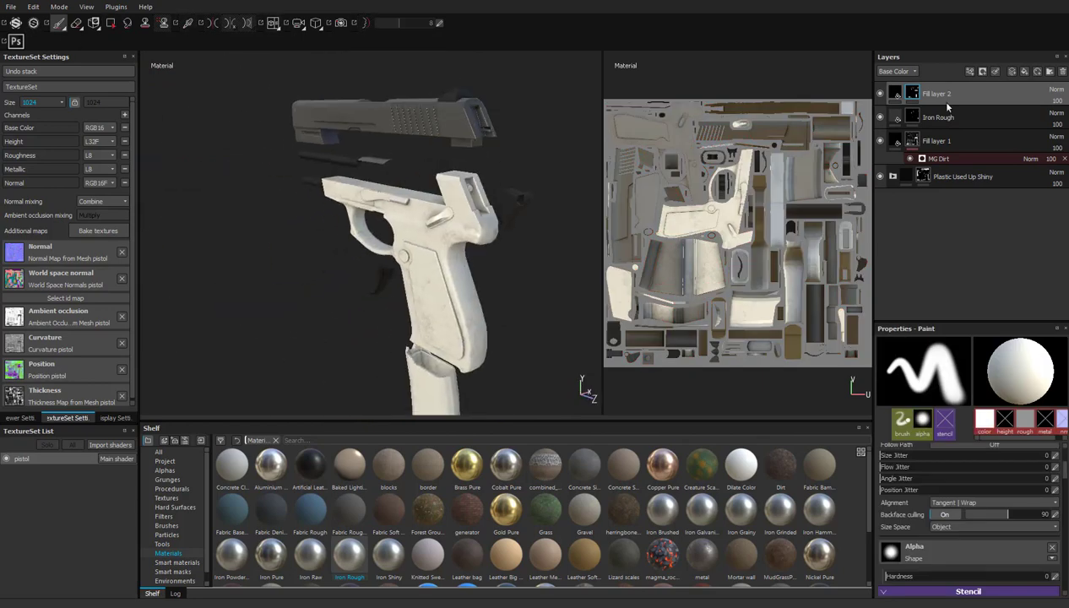
scroll(743, 571, "down", 2)
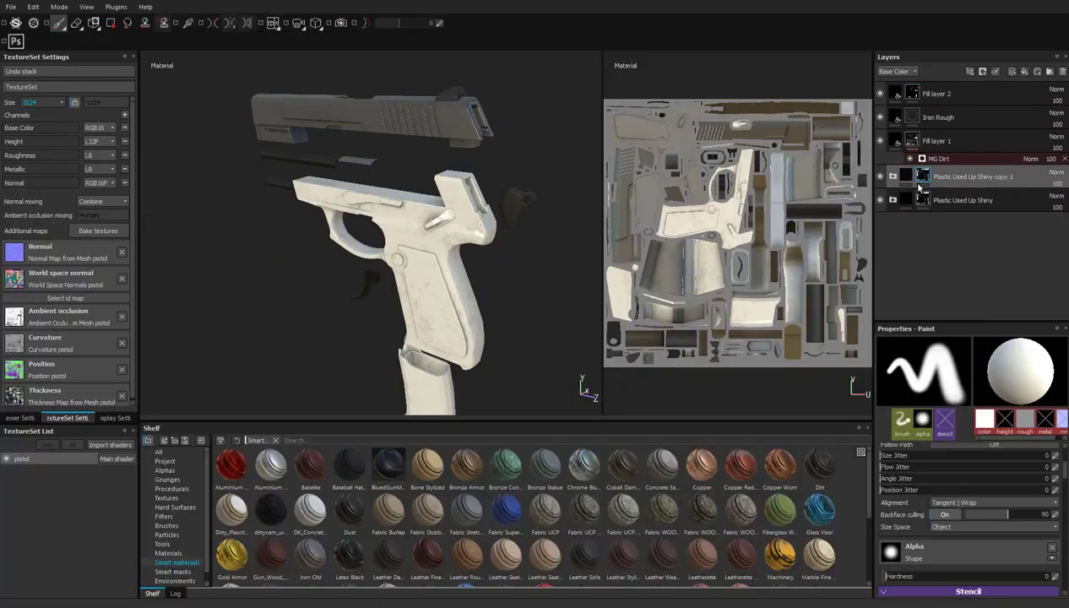
Mask Plastic Used Up Shiny copy 1 so it covers only selected frame faces.
left_click(924, 177)
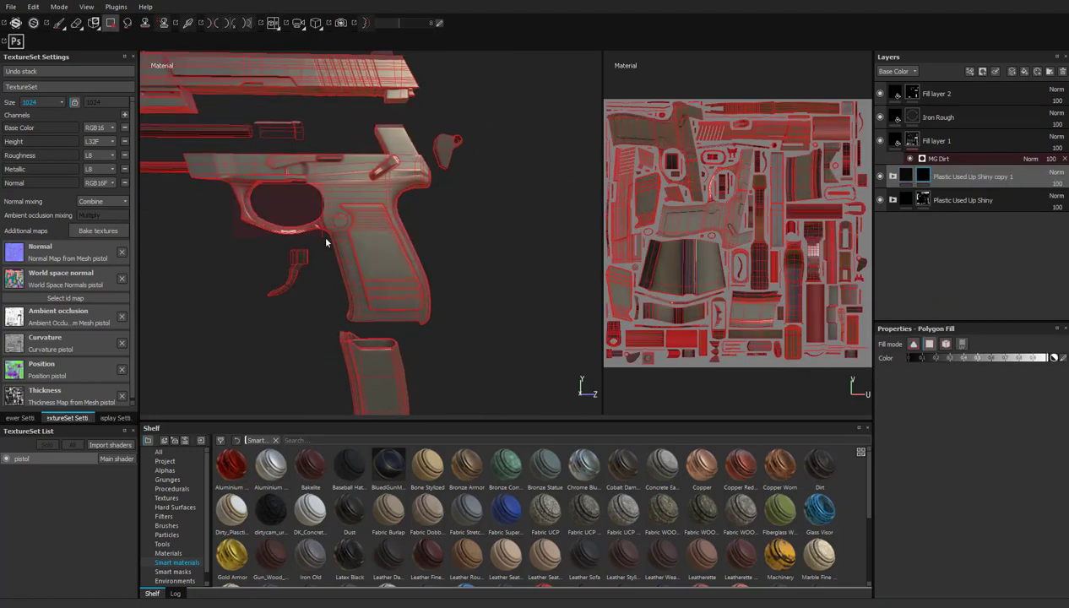
left_click_drag(327, 238, 357, 181, "alt")
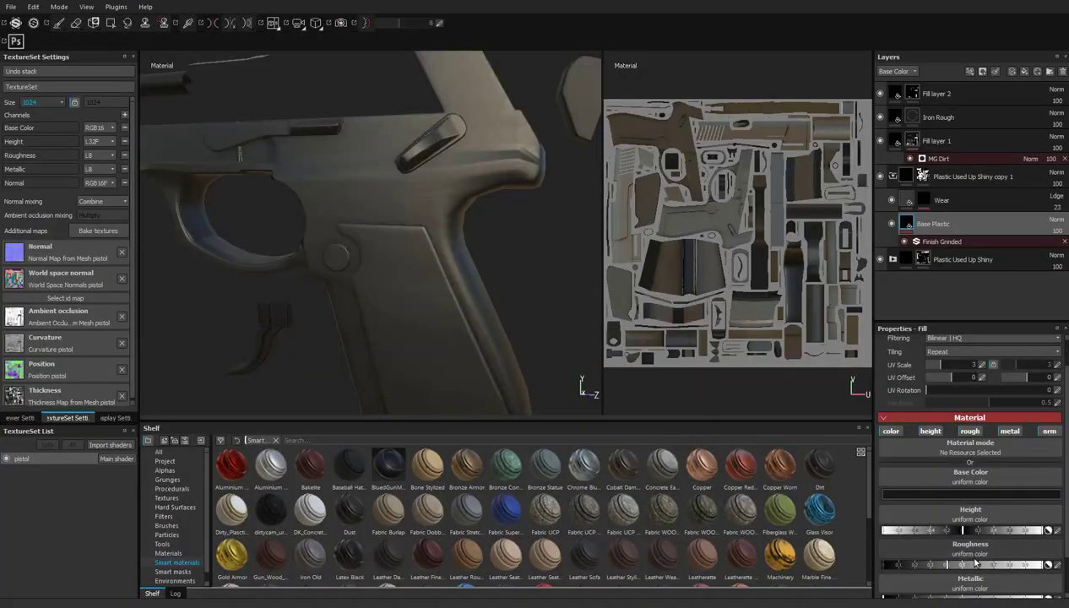
left_click(940, 241)
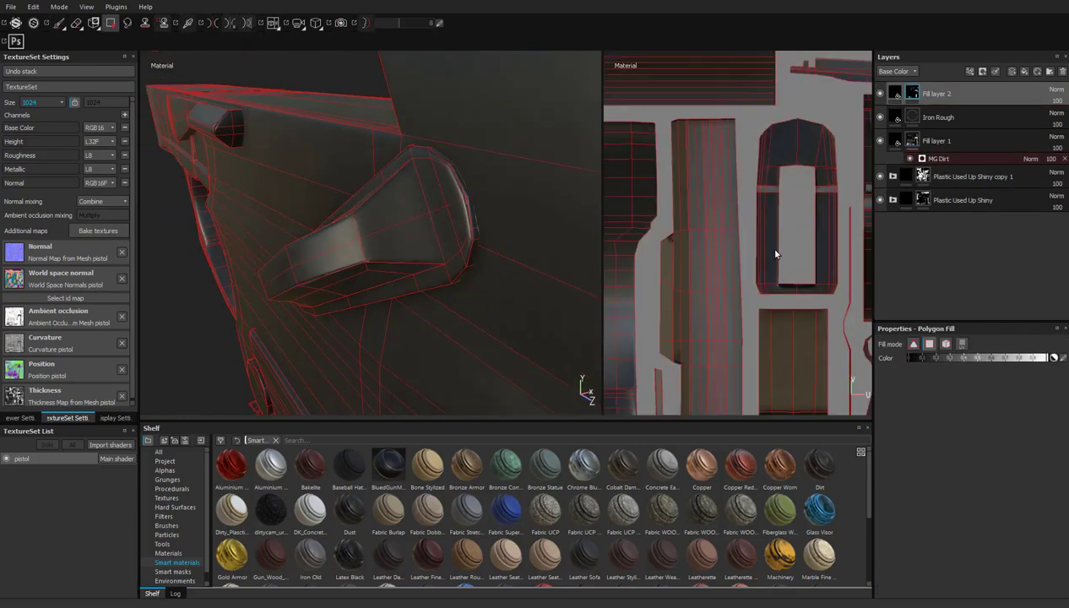
Switch to Polygon Fill and examine the grip and frame from several angles.
mouse_move(344, 254)
left_mouse_down("alt")
mouse_move(398, 101)
mouse_move(335, 216)
mouse_move(515, 310)
left_mouse_up("alt")
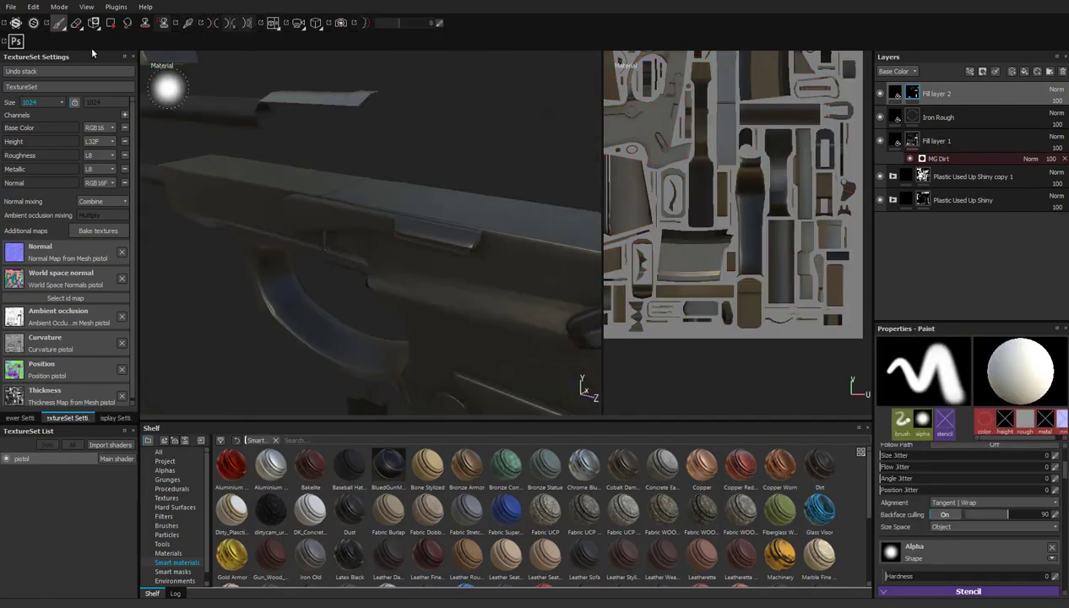
mouse_move(258, 217)
left_mouse_down("alt")
mouse_move(471, 205)
mouse_move(485, 179)
mouse_move(308, 203)
mouse_move(328, 252)
left_mouse_up("alt")
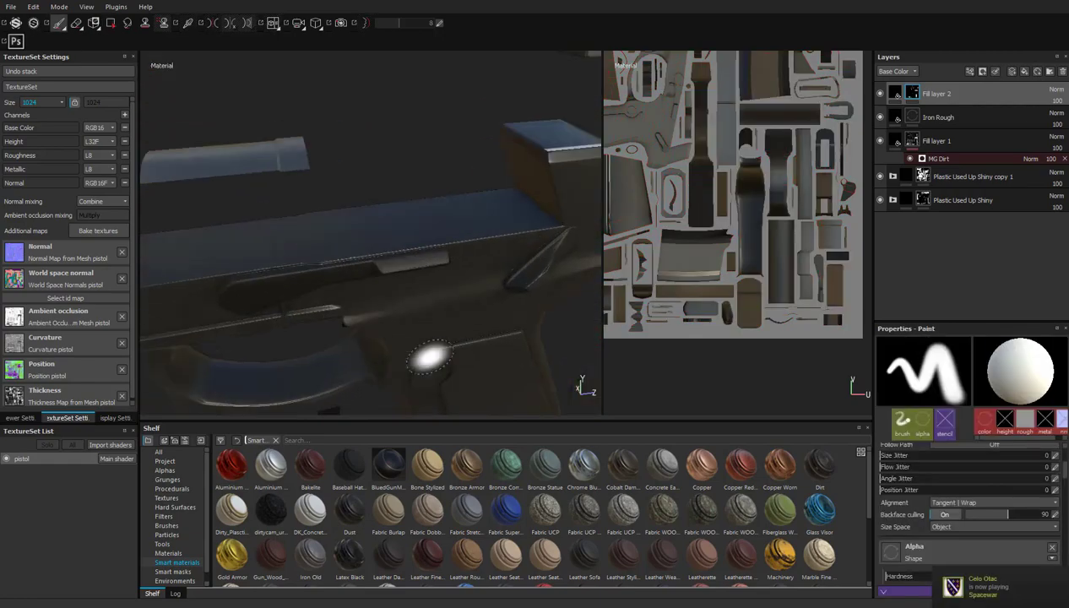
left_click(111, 22)
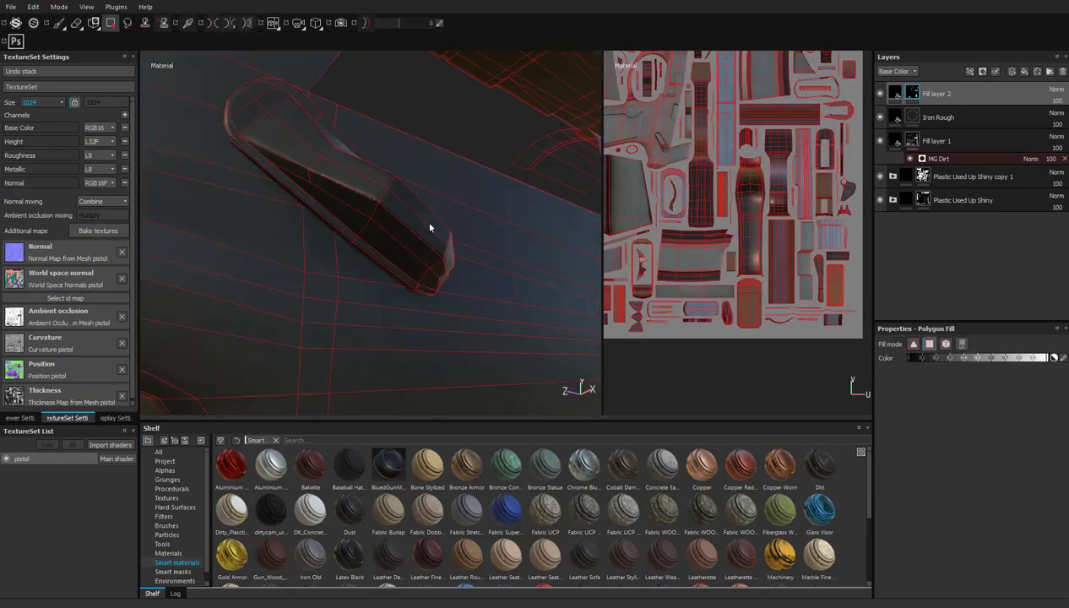
mouse_move(429, 227)
left_mouse_down("alt")
mouse_move(286, 67)
mouse_move(540, 303)
mouse_move(284, 163)
left_mouse_up("alt")
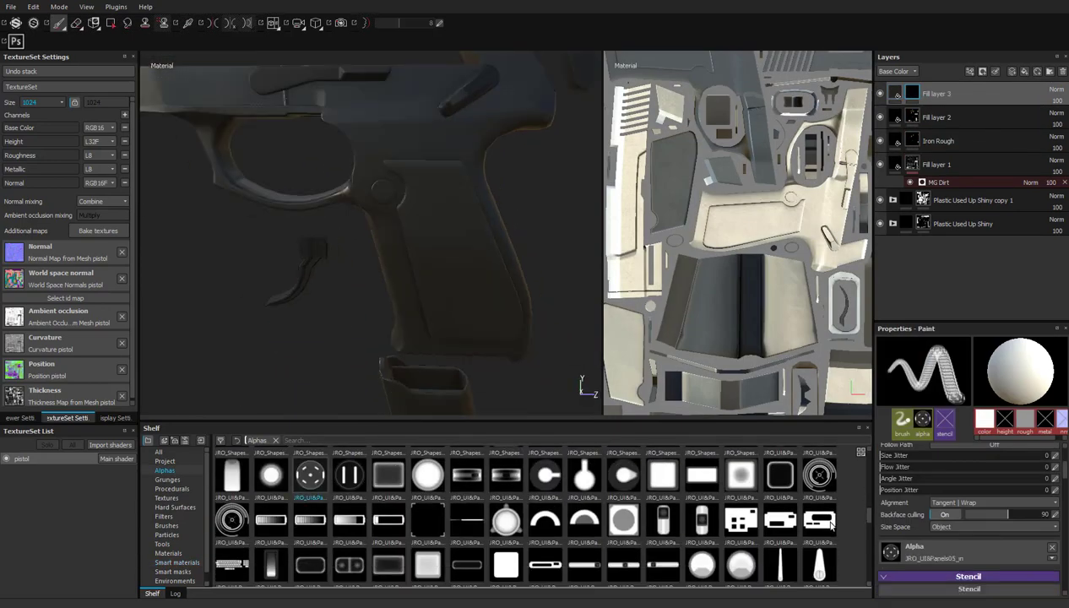
Pick the Shape Wave alpha and stamp a round ridged screw on the frame above the grip.
scroll(831, 525, "down", 3)
left_click(232, 496)
scroll(478, 285, "up", 3)
scroll(540, 516, "down", 5)
scroll(540, 516, "down", 5)
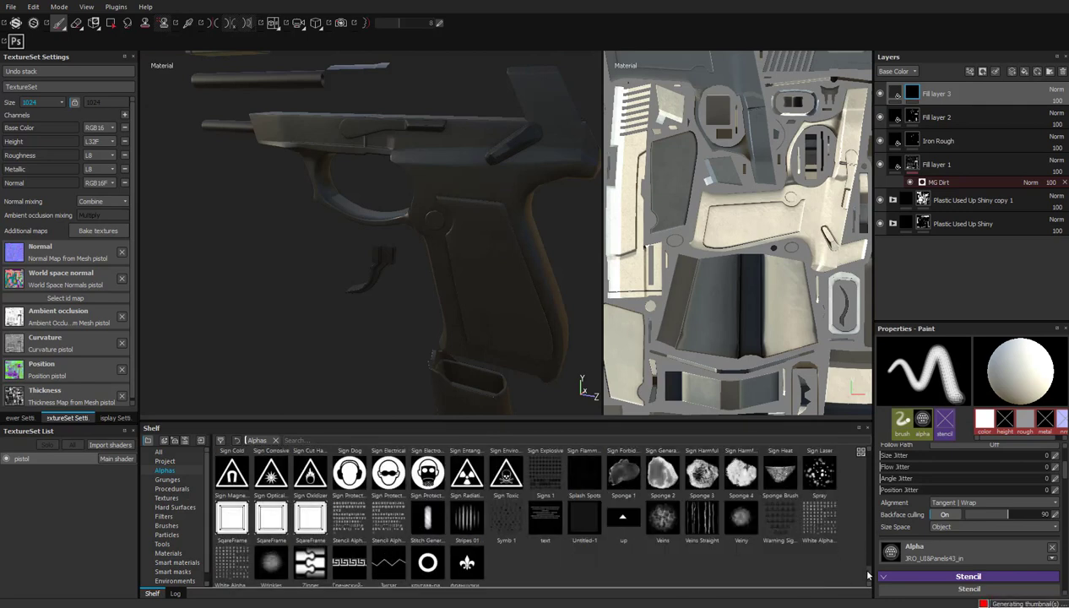
scroll(541, 515, "down", 3)
left_click(701, 489)
scroll(418, 205, "up", 2)
left_click(896, 93)
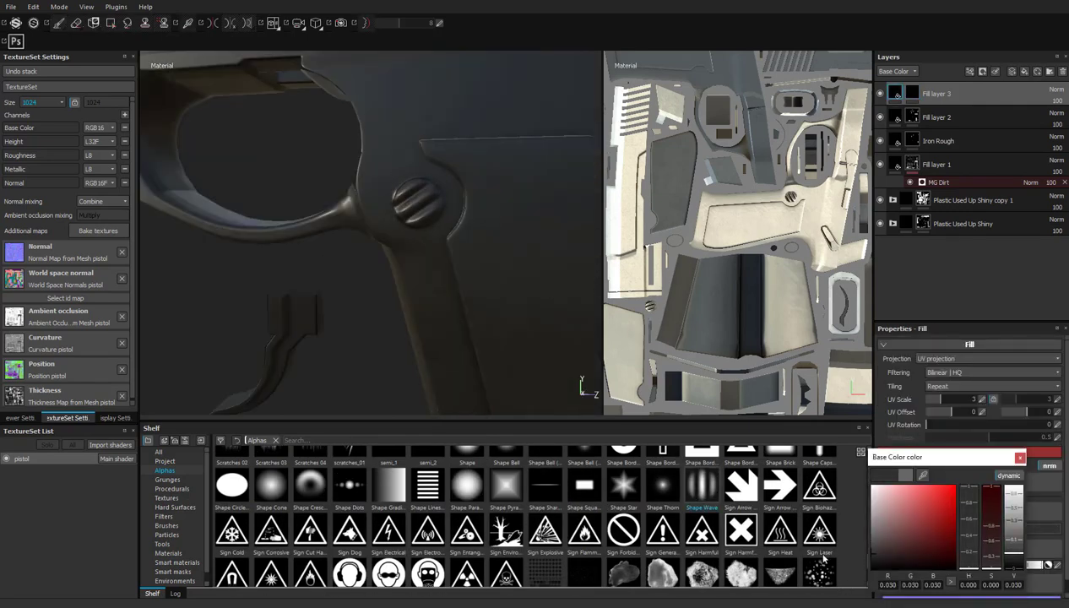
left_click_drag(372, 329, 427, 332, "alt")
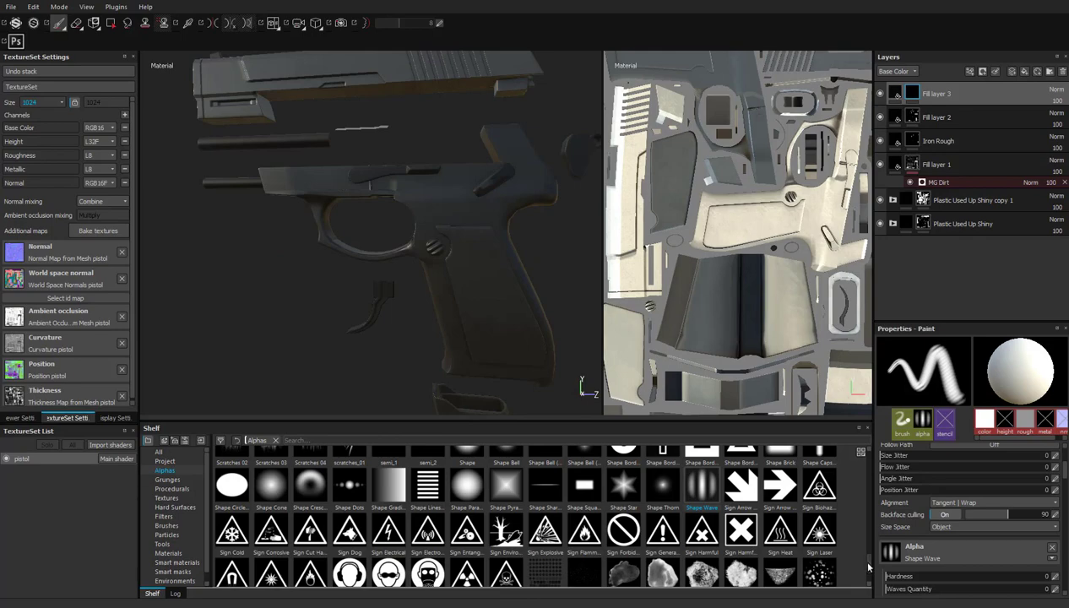
left_click_drag(868, 568, 869, 507)
left_click(585, 470)
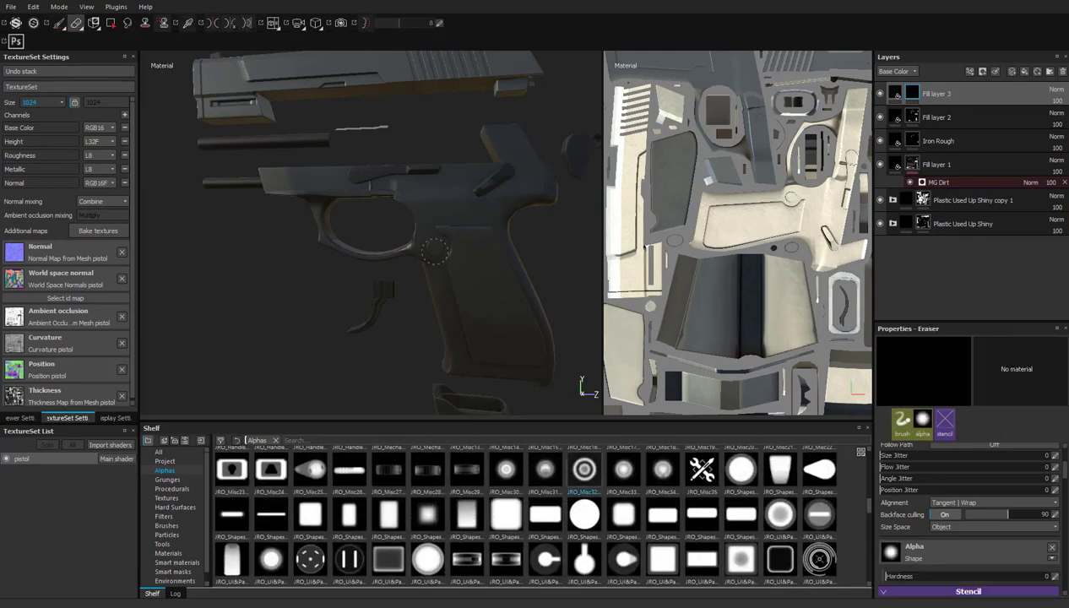
scroll(432, 253, "up", 2)
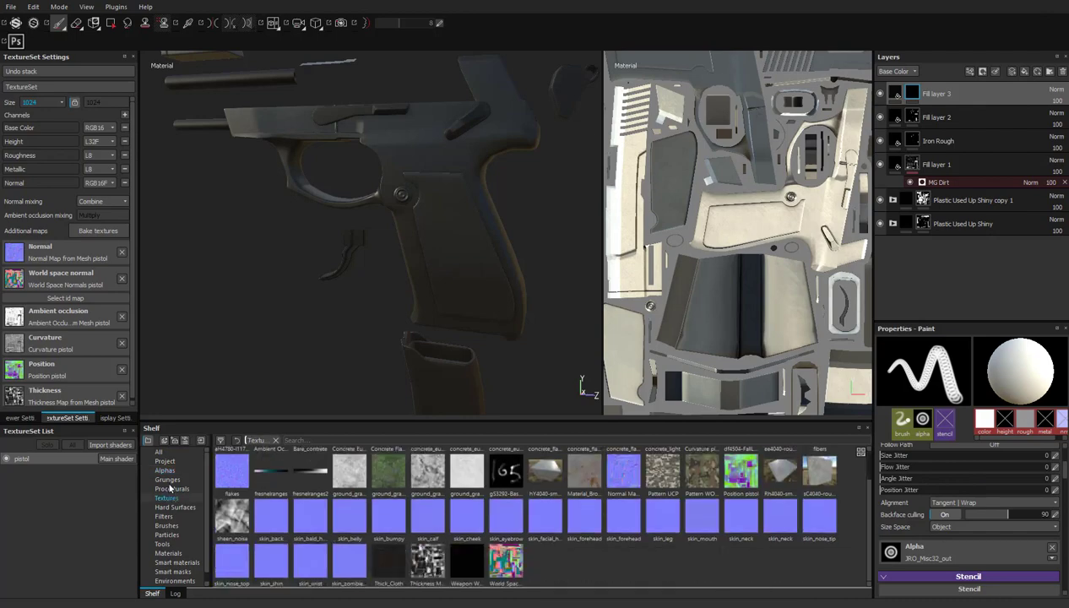
scroll(986, 512, "down", 2)
Try Bricks 01, hexagon and Tile Generator patterns in the grip fill layer's Height slot.
left_click_drag(927, 525, 402, 195)
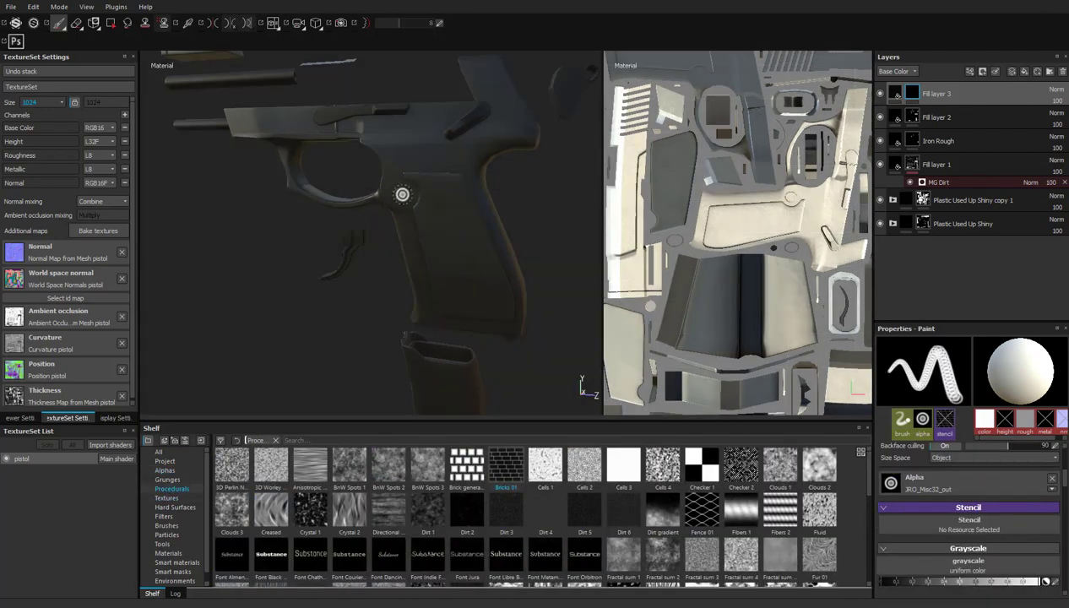
right_click(921, 94)
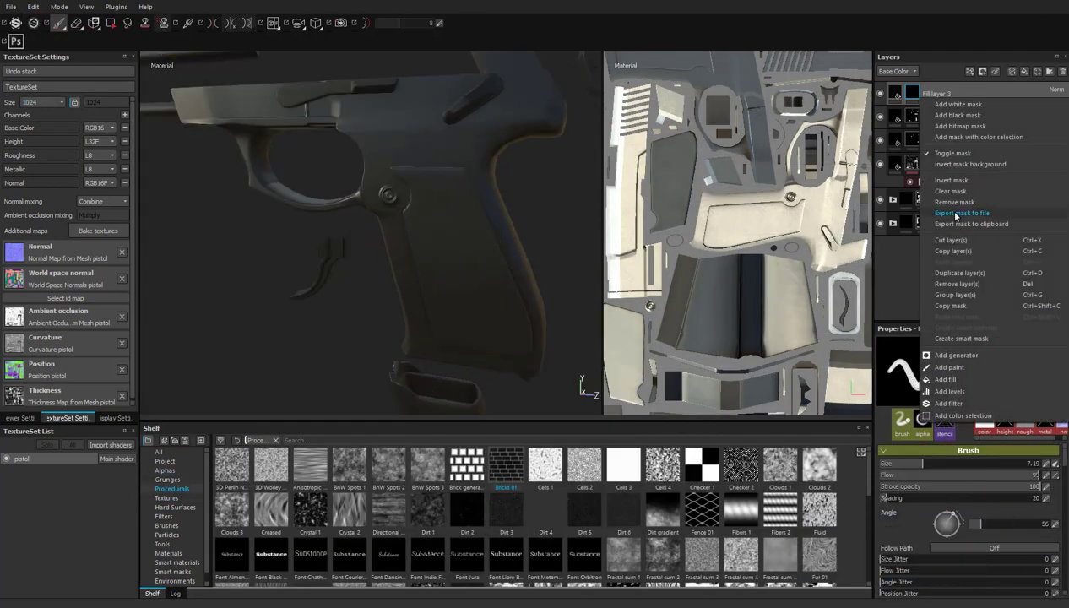
scroll(748, 187, "down", 3)
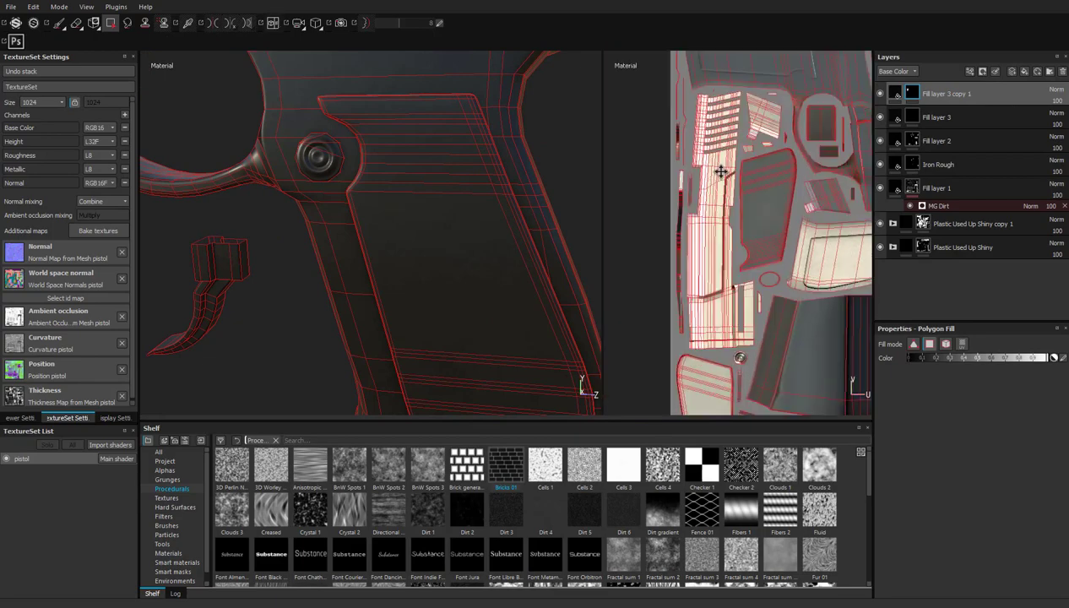
key("1")
scroll(861, 501, "down", 3)
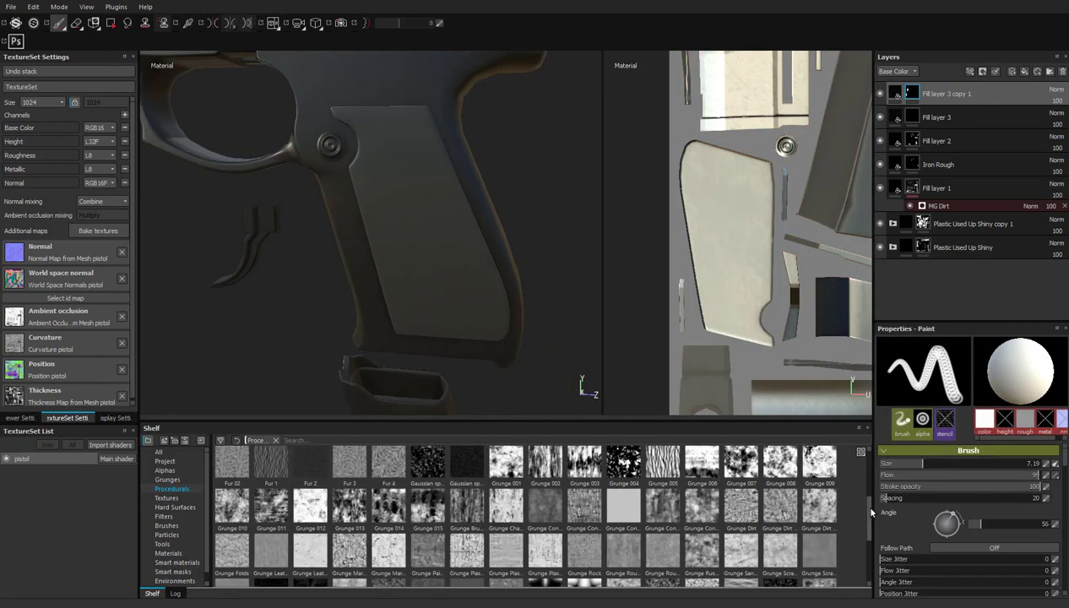
scroll(861, 501, "down", 2)
left_click_drag(467, 516, 953, 461)
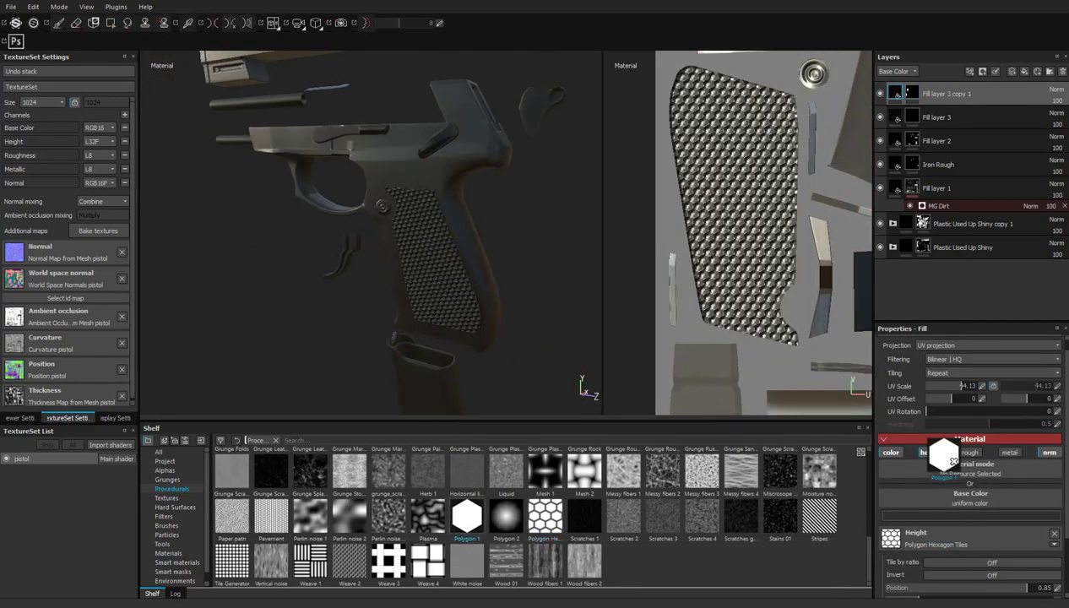
left_click_drag(943, 397, 892, 538)
left_click_drag(231, 562, 891, 538)
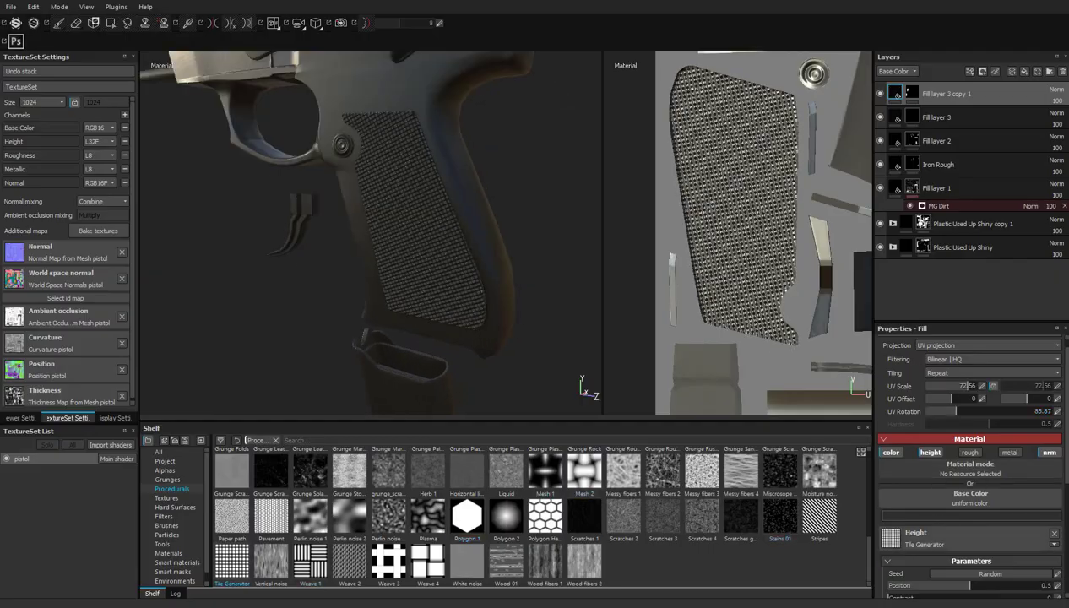
Use Fibers 2 as the grip height pattern with UV Scale 55.89 and UV Rotation 104.04.
scroll(854, 486, "up", 5)
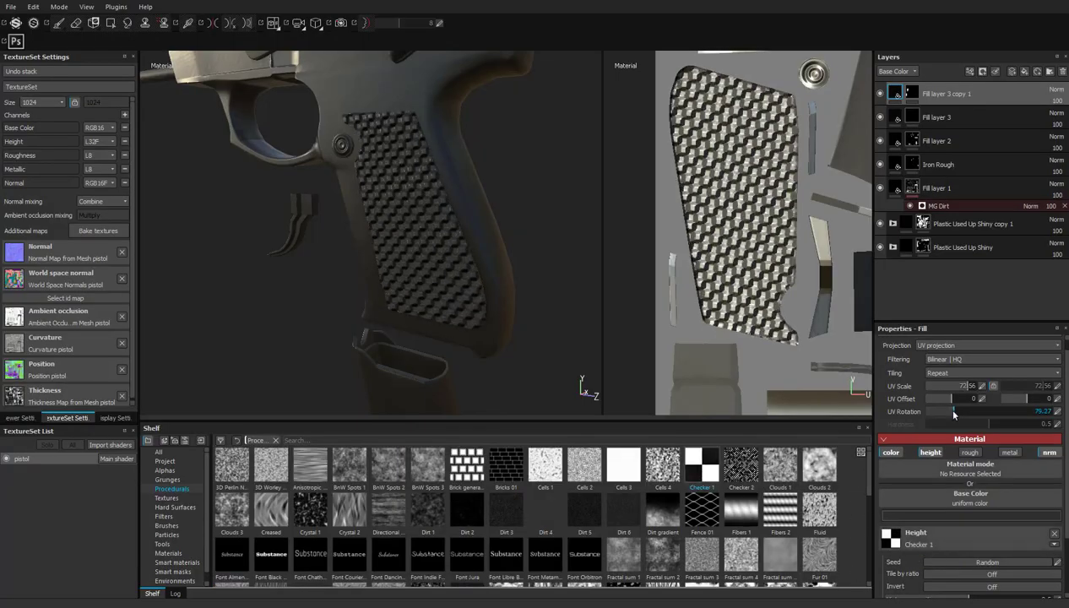
left_click(1061, 570)
scroll(927, 531, "down", 2)
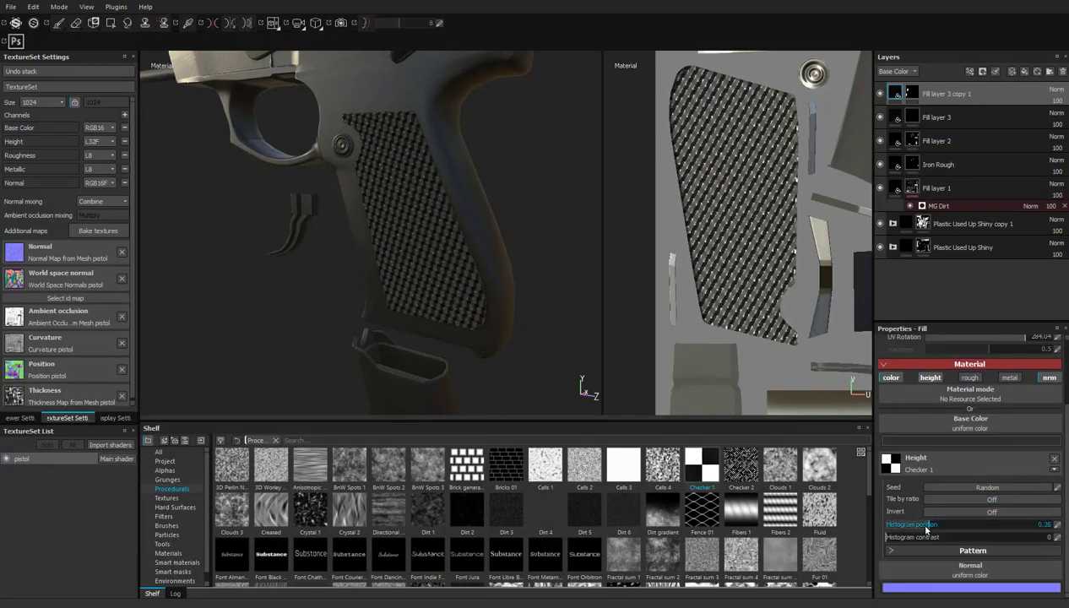
left_click_drag(781, 465, 891, 464)
scroll(965, 422, "up", 2)
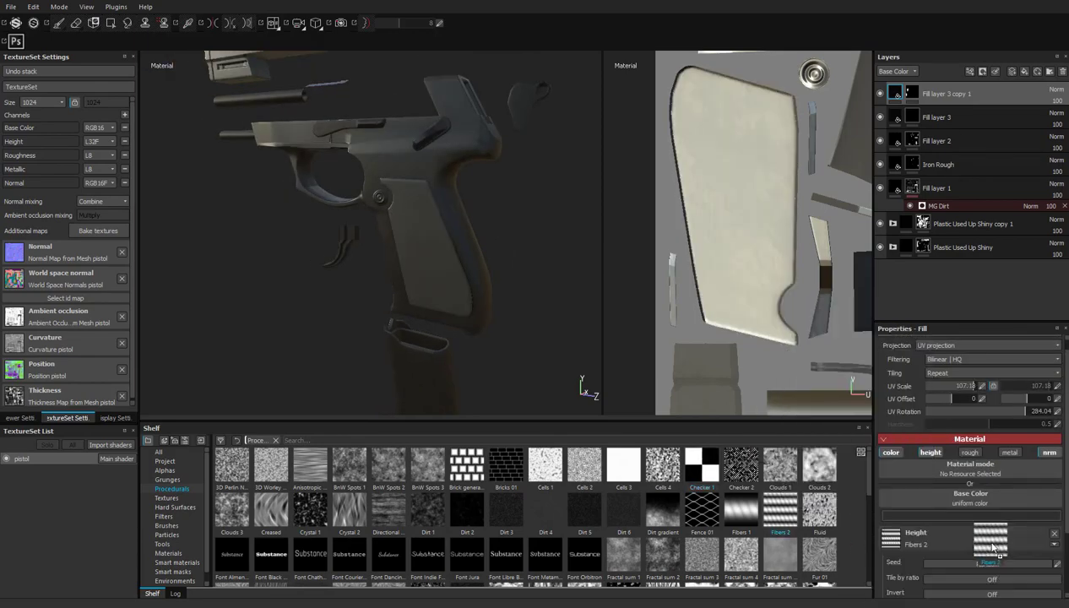
left_click_drag(967, 388, 953, 388)
left_click_drag(397, 270, 438, 282, "alt")
left_click_drag(947, 411, 962, 412)
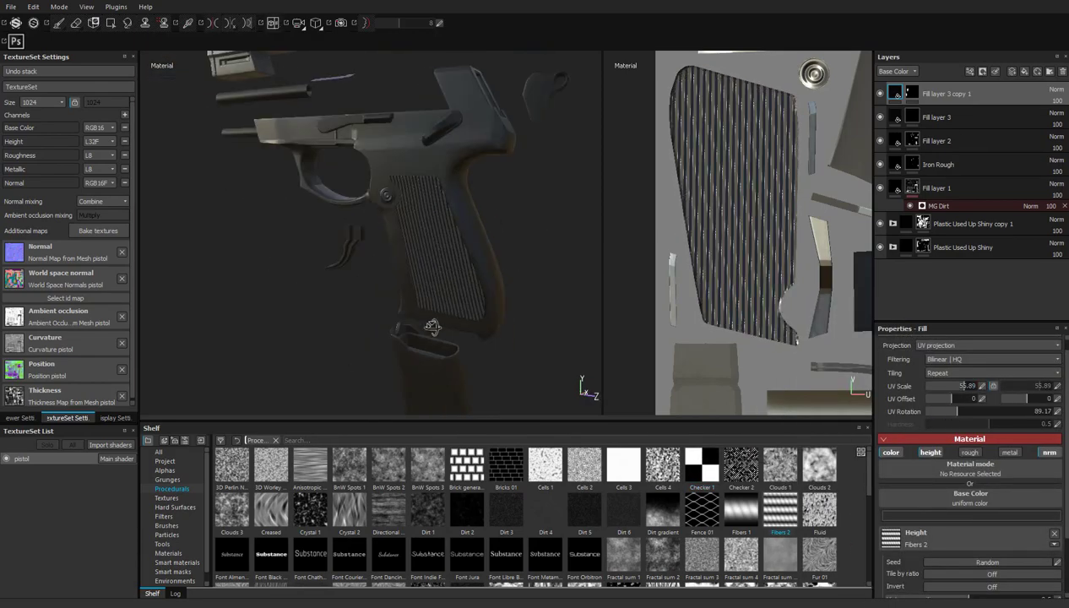
scroll(952, 568, "down", 1)
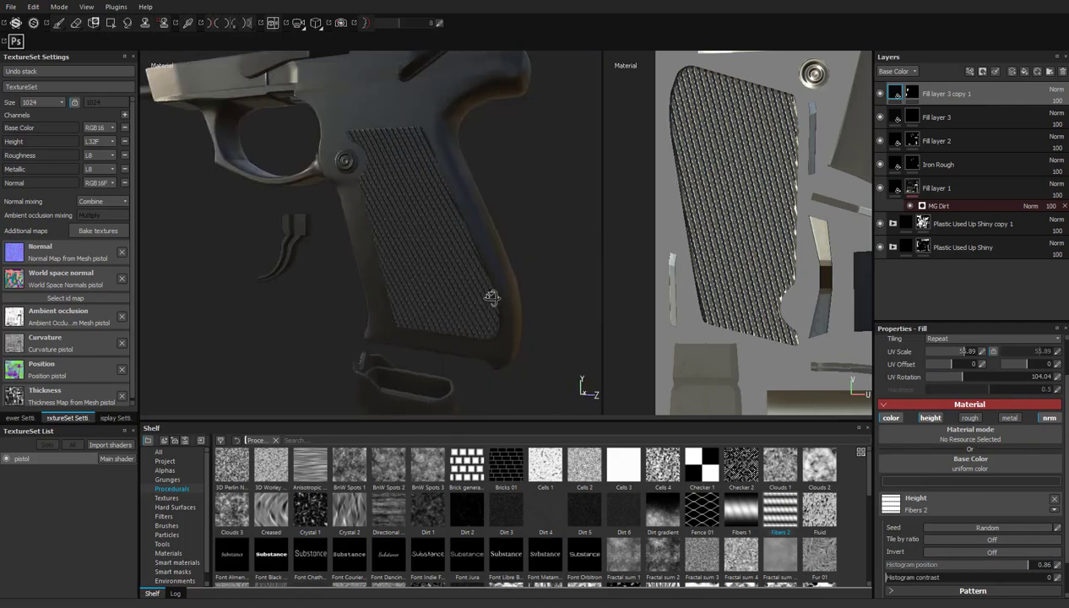
Duplicate the grip's Fibers 2 fill layer.
right_click(955, 264)
left_click(975, 280)
left_click(58, 22)
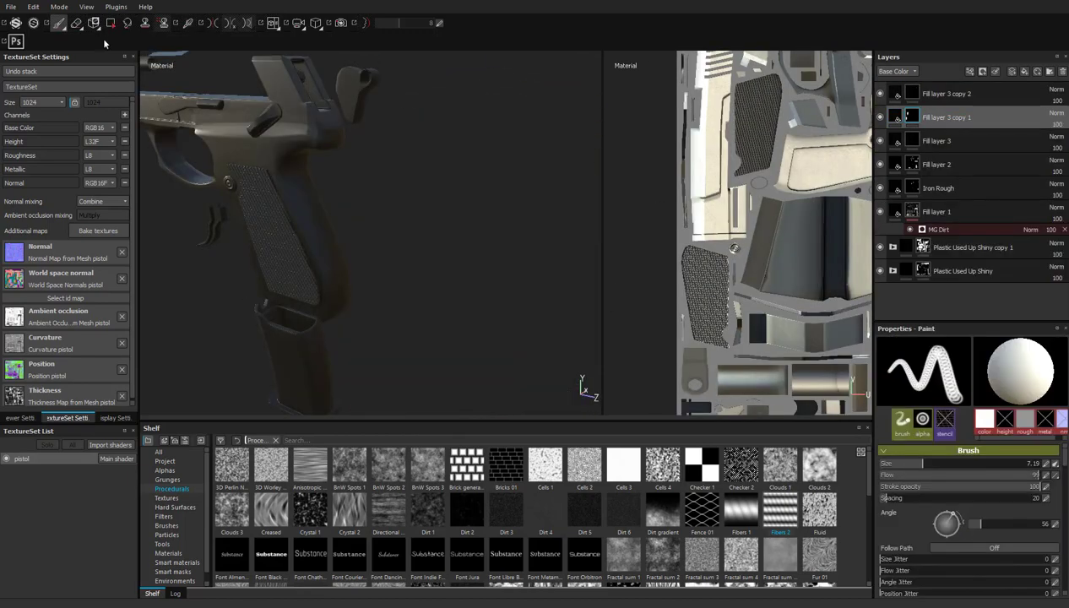
scroll(718, 270, "up", 1)
scroll(718, 254, "up", 2)
Rotate the copy's fibers so they cross the first layer into diamond knurling.
key("4")
scroll(760, 338, "up", 2)
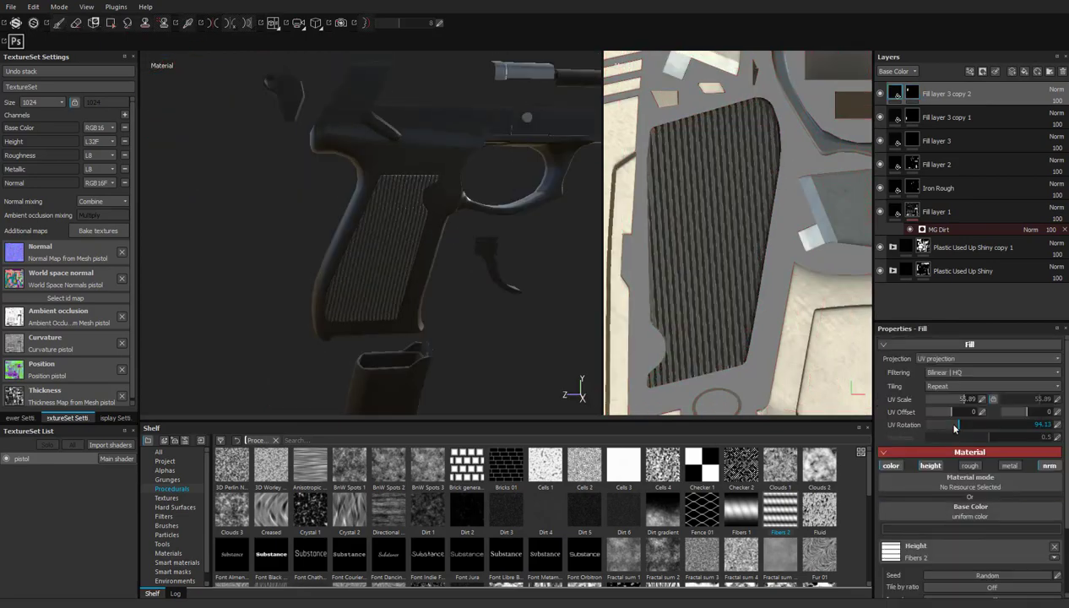
left_click_drag(955, 428, 970, 429)
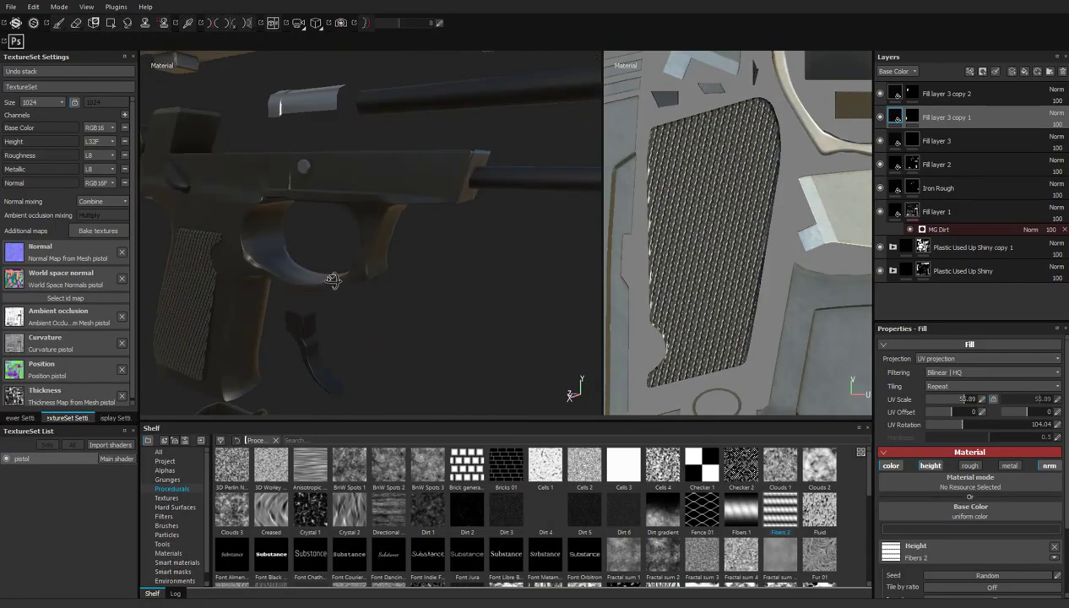
Dab small red dots on the pistol with the soft round Shape alpha at brush size 13.05.
scroll(276, 496, "down", 10)
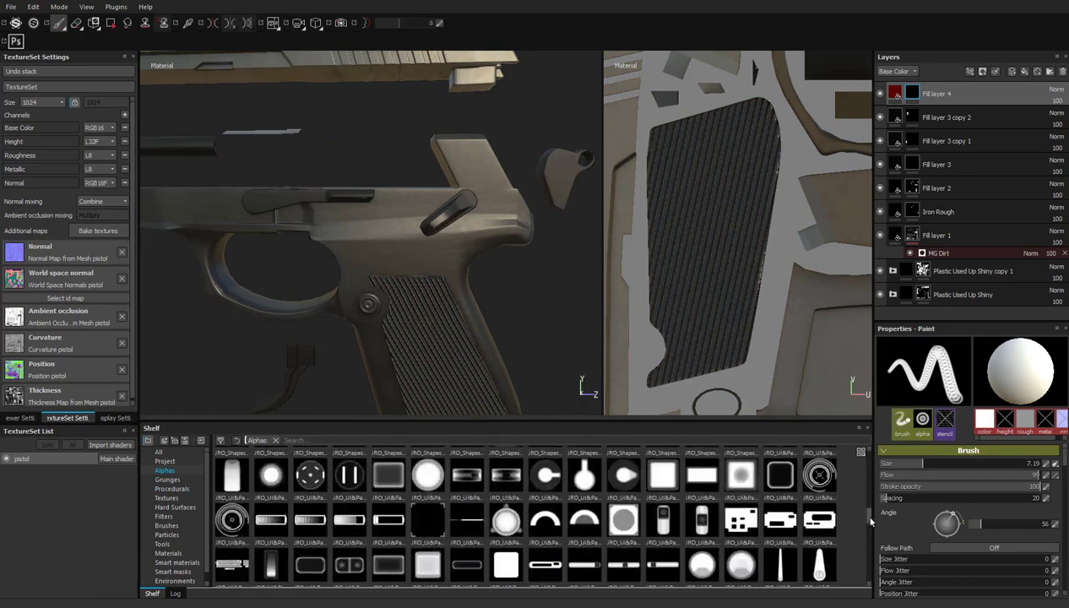
left_click(466, 513)
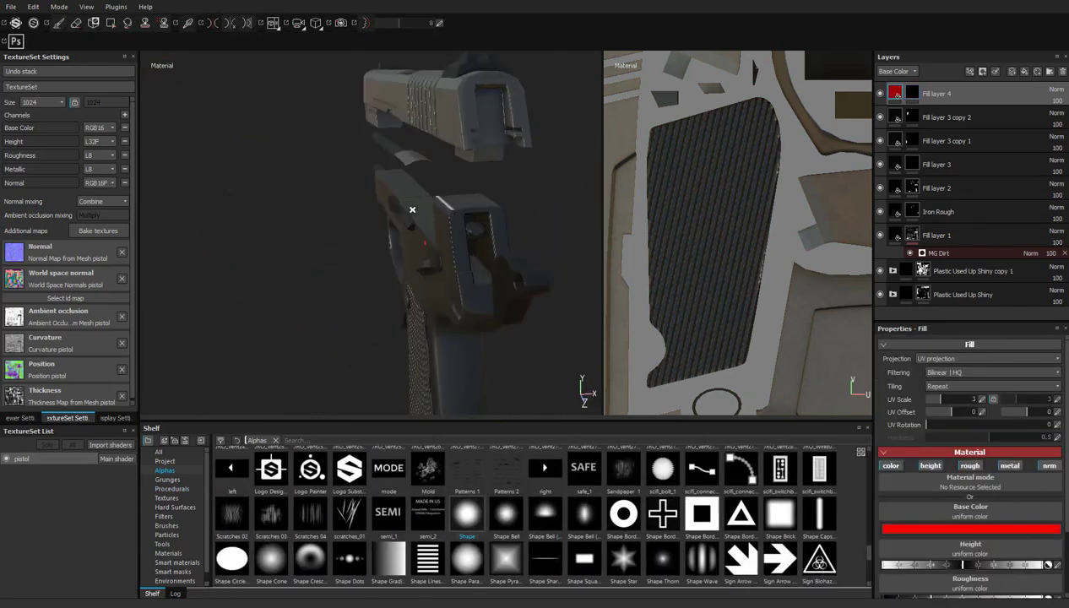
key("1")
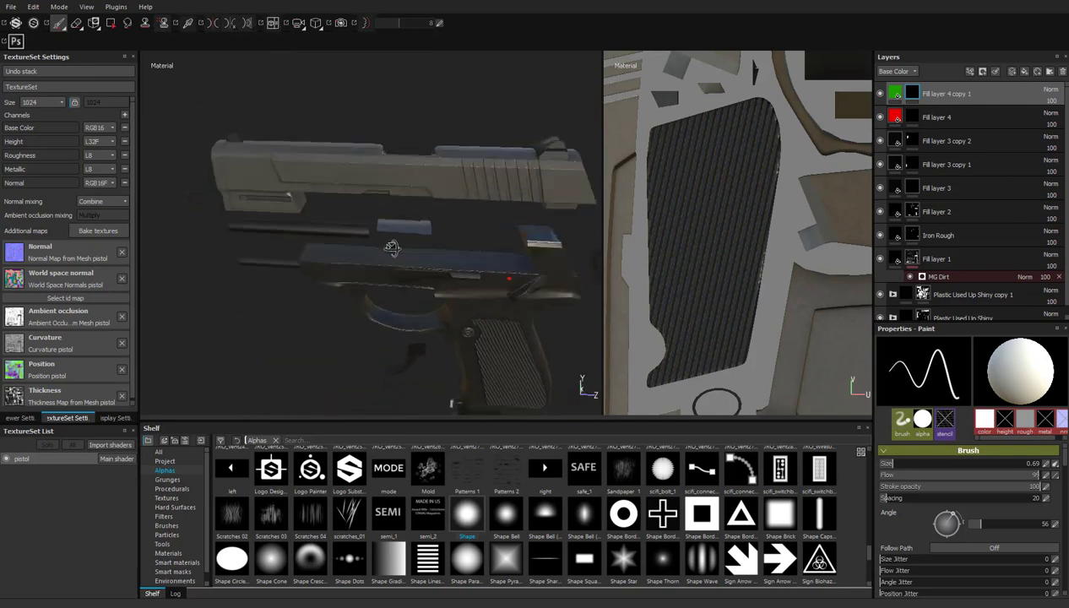
left_click_drag(364, 237, 318, 269, "alt")
scroll(914, 180, "down", 1)
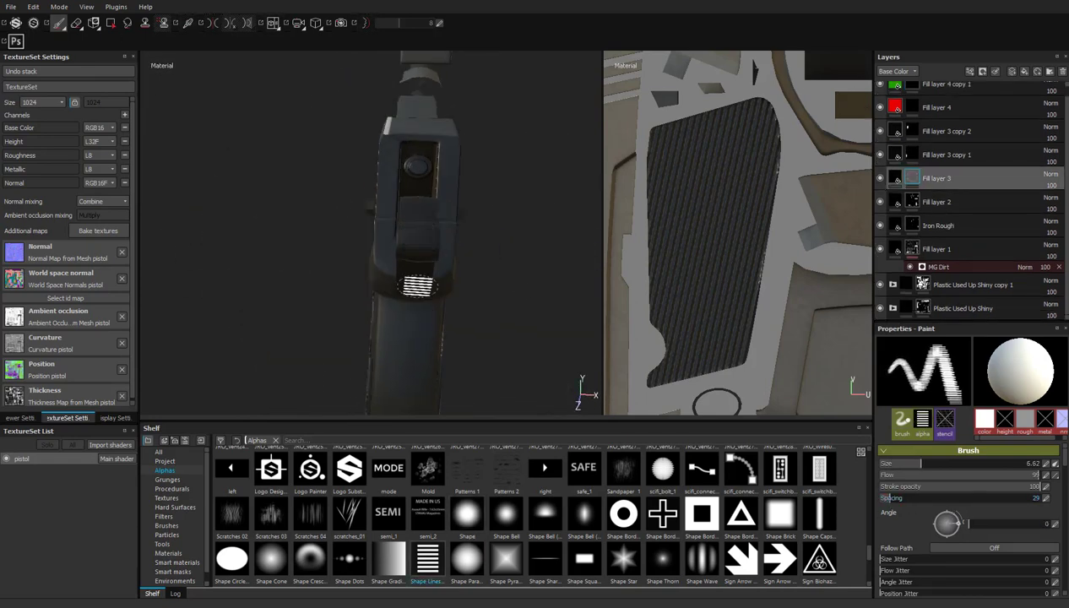
left_click_drag(416, 286, 413, 317, "alt")
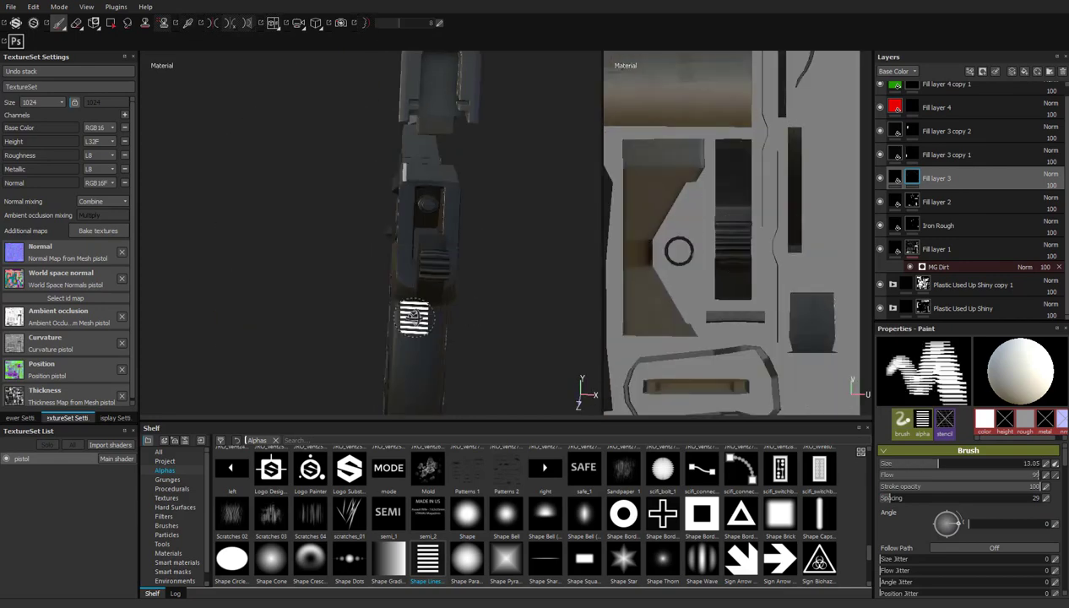
key("2")
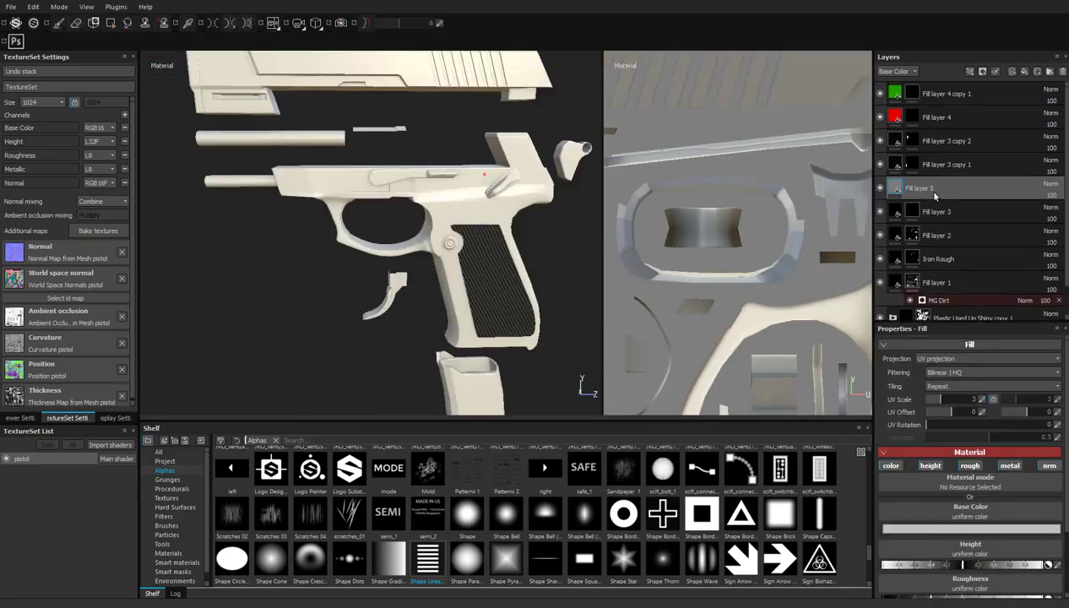
Add a mask to Fill layer 5 and view the pistol from a new angle.
left_click_drag(427, 465, 414, 323)
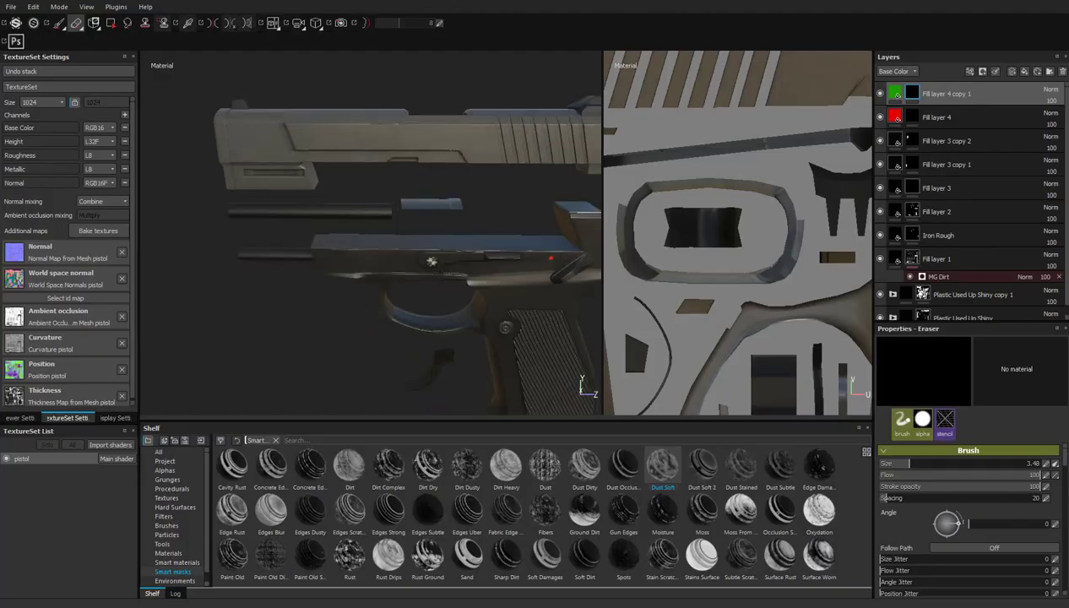
left_click_drag(380, 254, 574, 220, "alt")
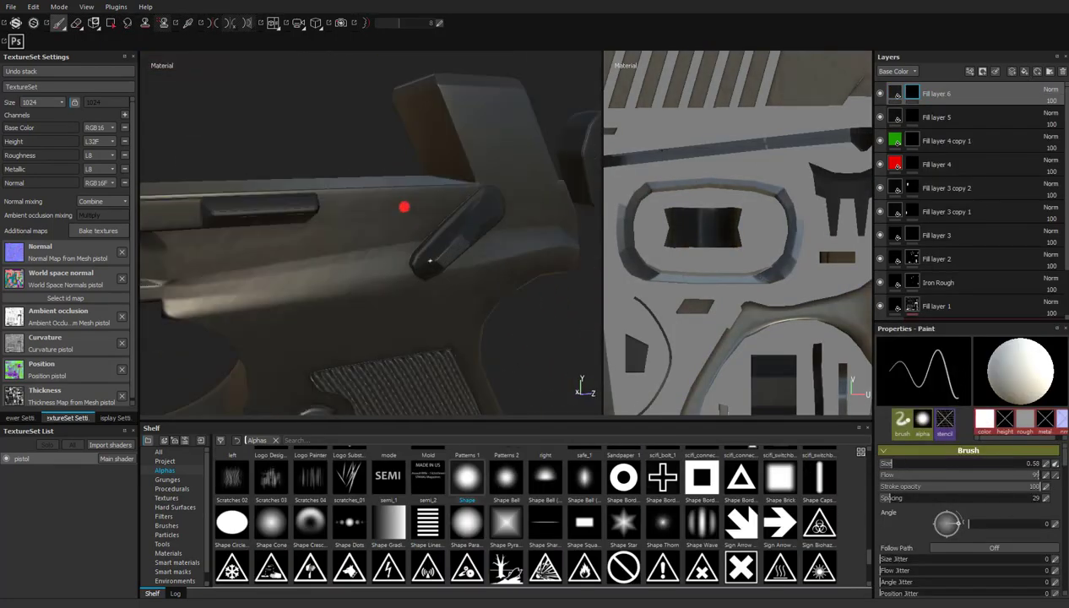
Erase a round medallion into the grip checkering with the Shape alpha, then paint the star on Fill layer 7.
left_click_drag(429, 260, 479, 176, "alt")
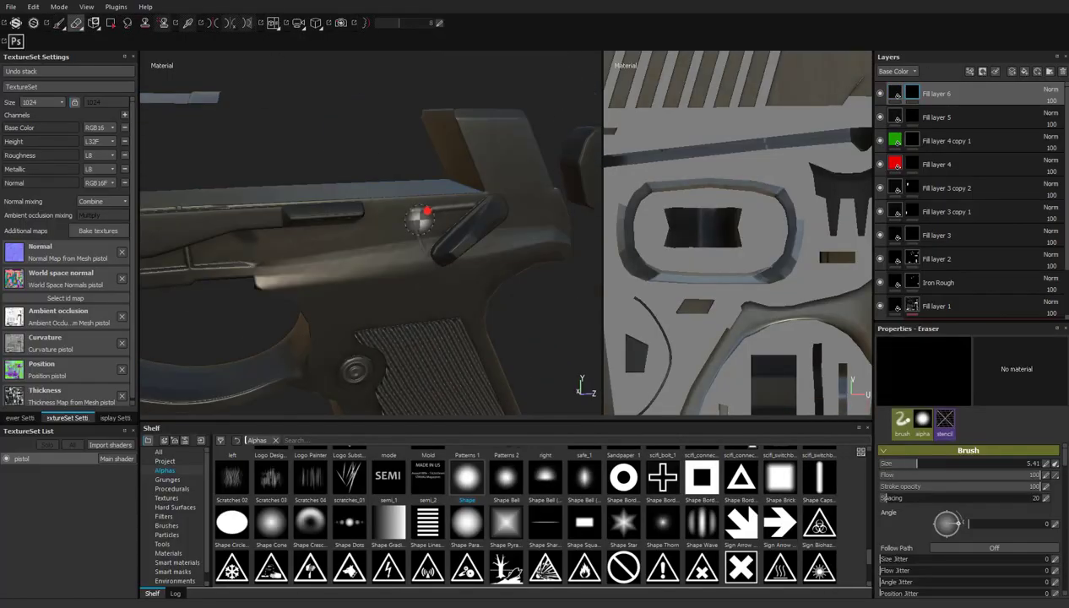
left_click_drag(453, 270, 297, 316, "alt")
key("alt+Tab")
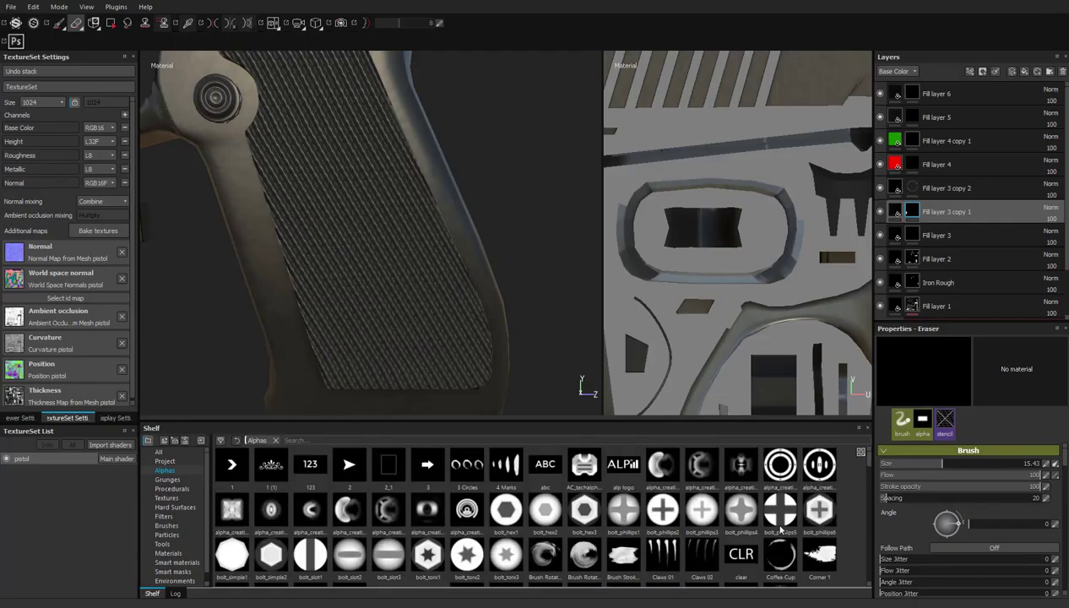
scroll(782, 530, "down", 3)
scroll(782, 530, "down", 3)
left_click(467, 507)
scroll(456, 323, "down", 3)
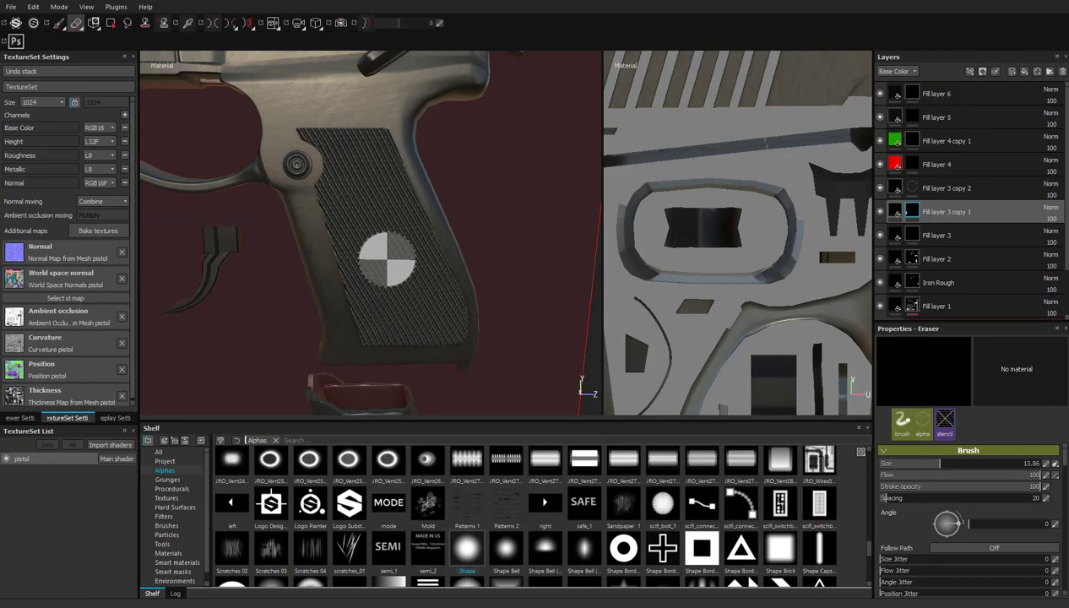
scroll(387, 260, "down", 3)
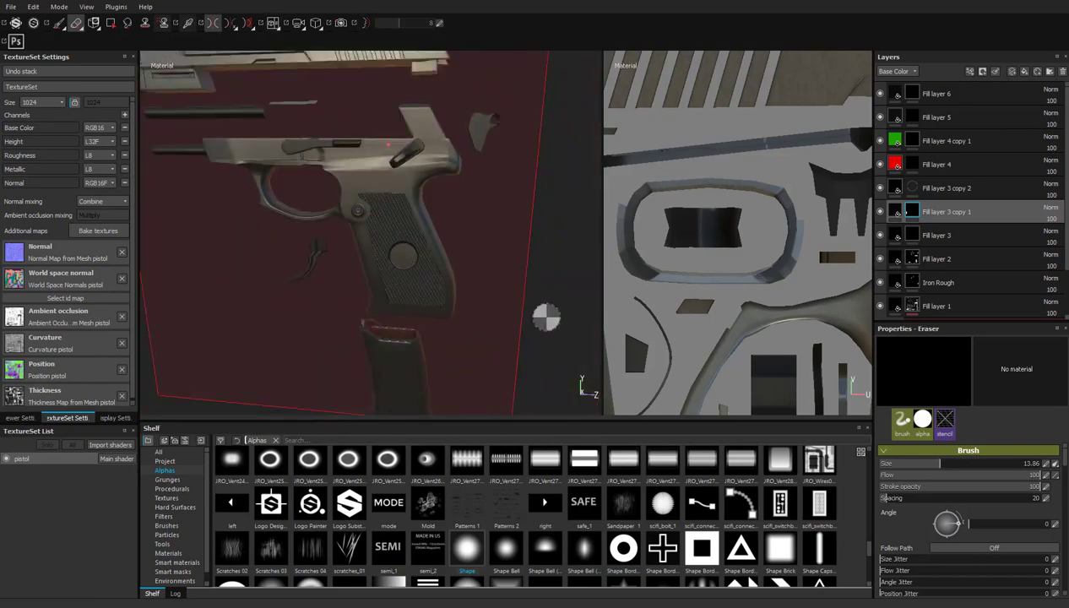
left_click_drag(549, 310, 442, 295, "alt")
scroll(262, 80, "up", 3)
key("1")
scroll(572, 560, "down", 2)
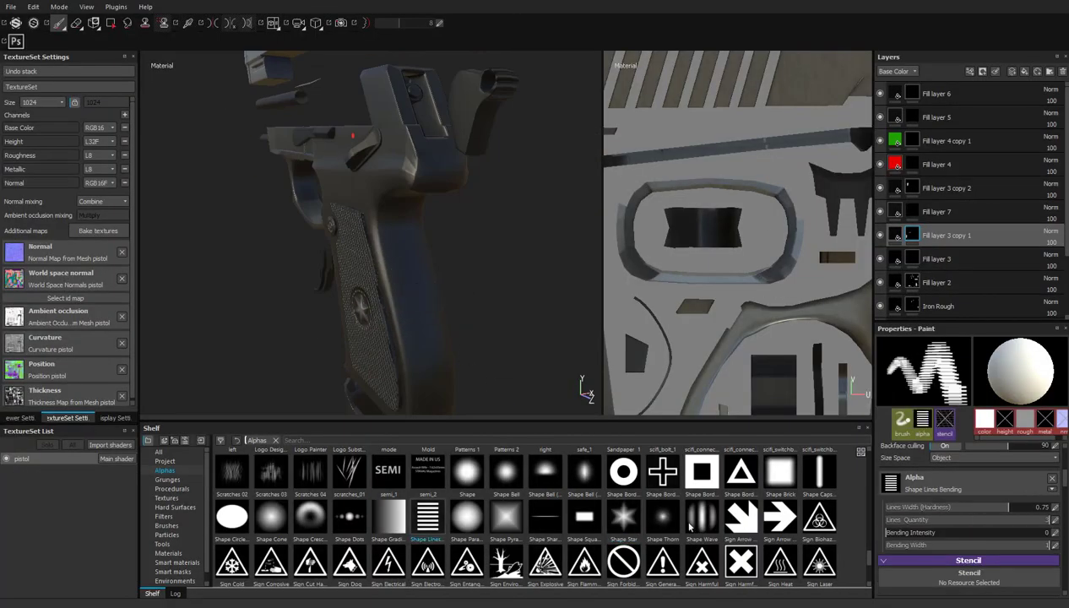
Erase overflow from the grip-edge ridges on Fill layer 7's fill content.
scroll(737, 258, "down", 5)
scroll(737, 257, "up", 5)
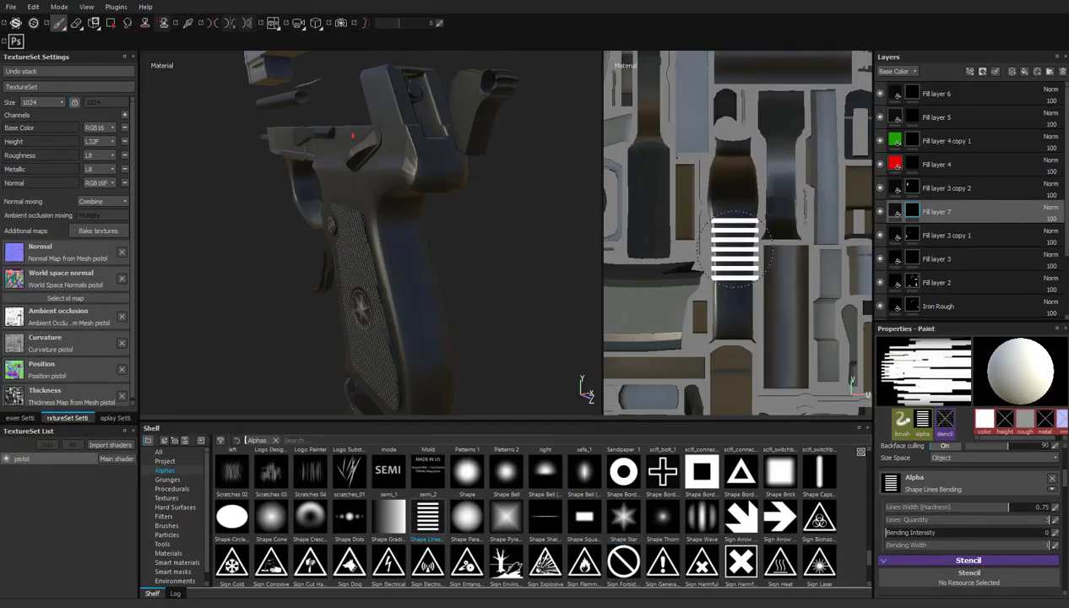
key("2")
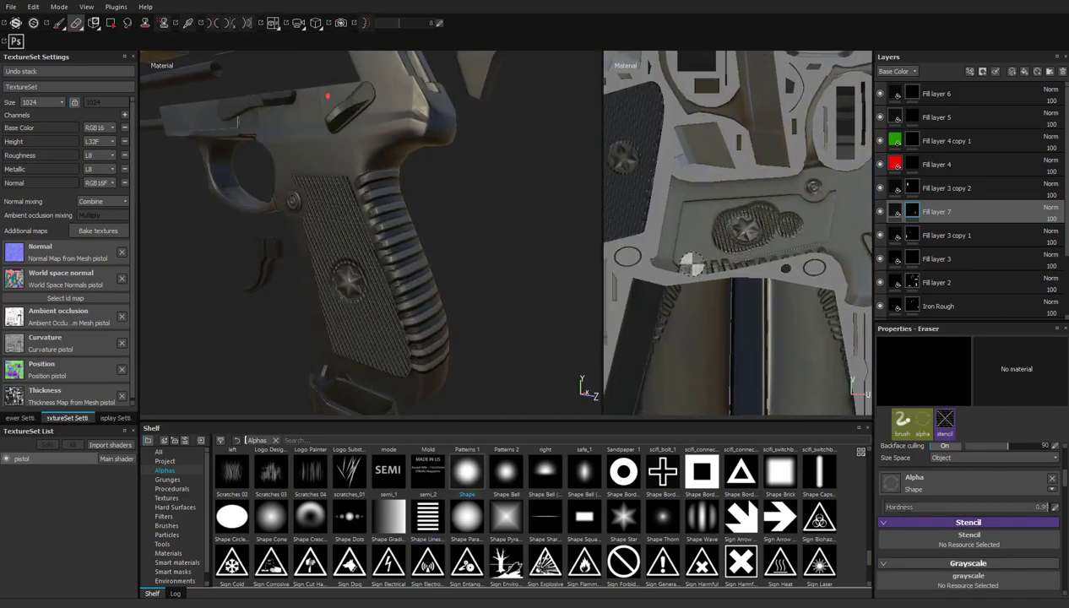
mouse_move(380, 253)
left_mouse_down("alt")
mouse_move(298, 286)
mouse_move(389, 301)
mouse_move(385, 312)
mouse_move(507, 253)
left_mouse_up("alt")
mouse_move(735, 254)
middle_mouse_down()
mouse_move(702, 250)
mouse_move(726, 118)
middle_mouse_up()
mouse_move(381, 211)
left_mouse_down("alt")
mouse_move(473, 220)
mouse_move(420, 269)
left_mouse_up("alt")
left_click(896, 212)
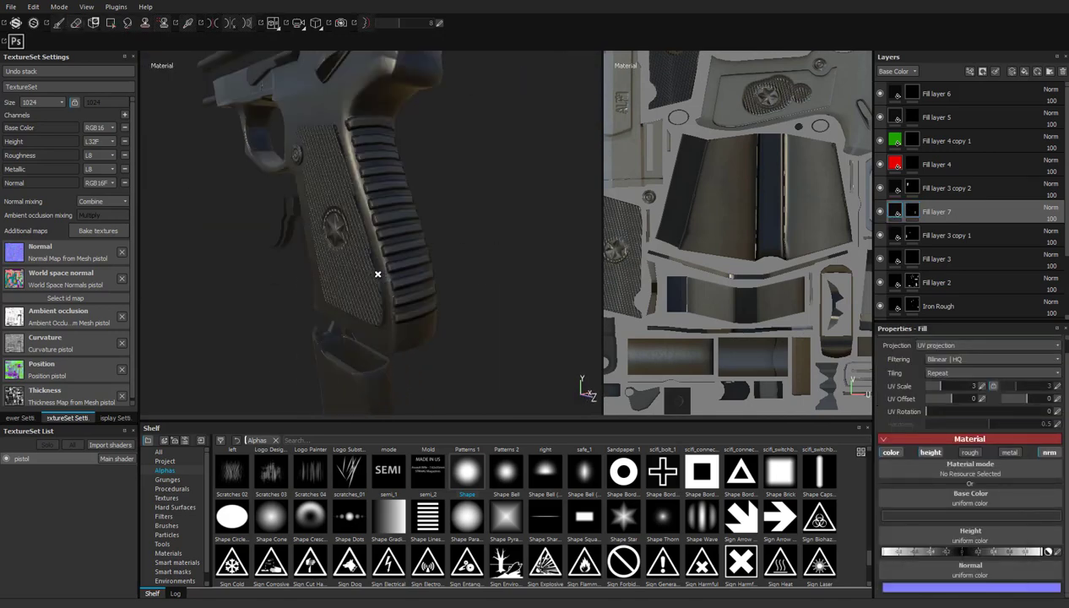
key("e")
Open the QSZ-92 reference photo full size to compare the grip ridges and star emblem.
scroll(683, 296, "up", 2)
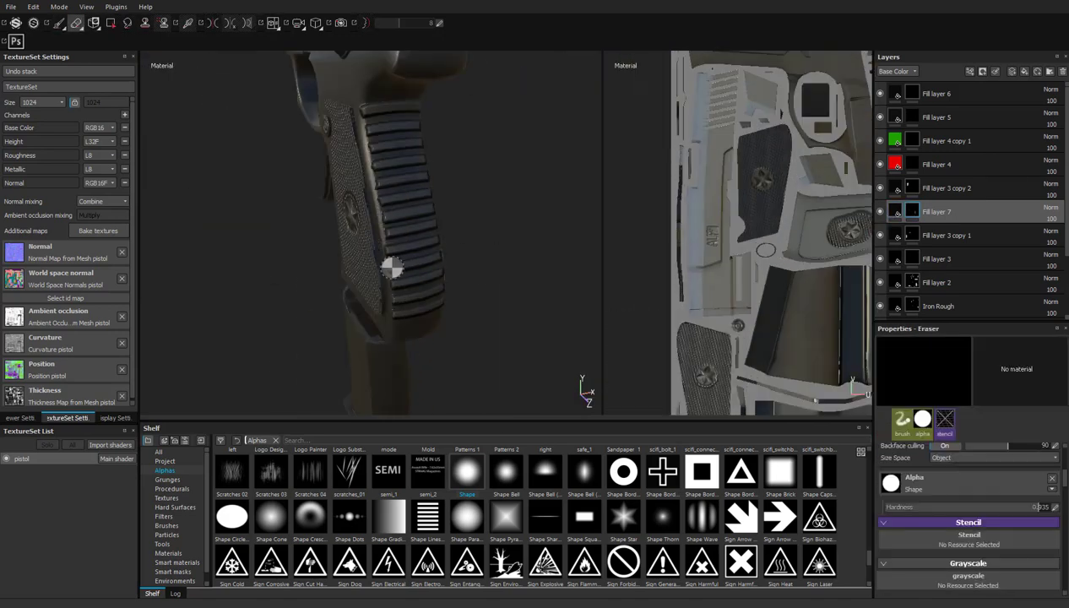
mouse_move(391, 267)
left_mouse_down("alt")
mouse_move(363, 300)
mouse_move(487, 246)
left_mouse_up("alt")
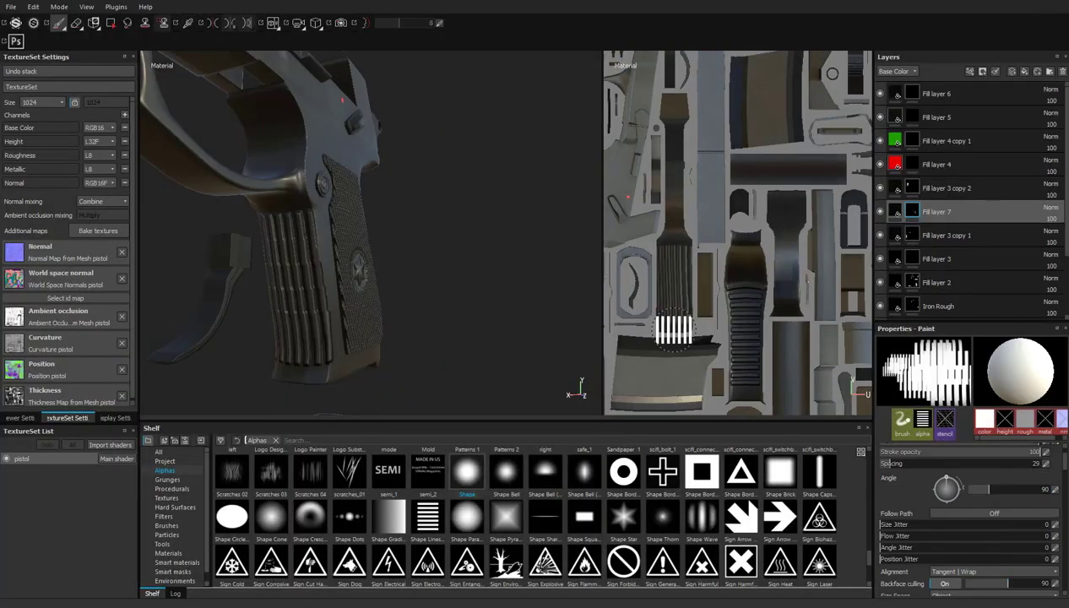
scroll(673, 329, "up", 3)
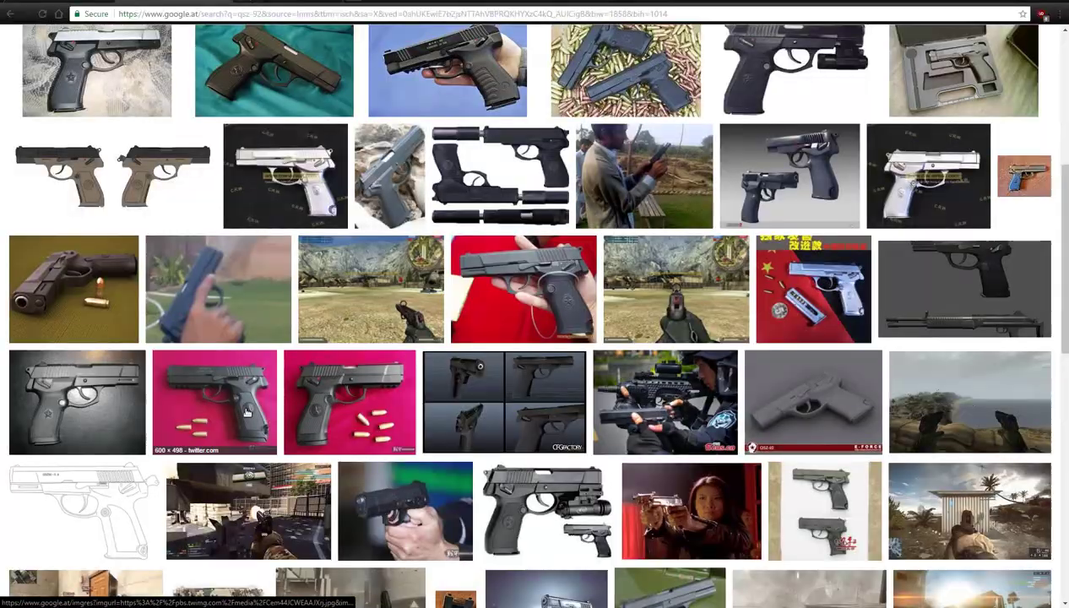
left_click(247, 411)
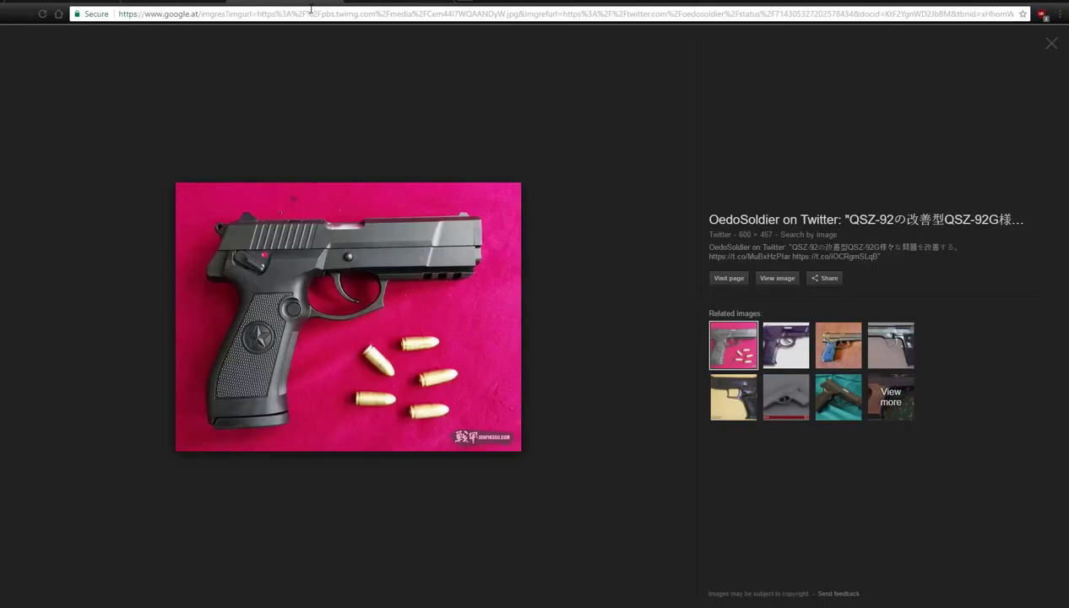